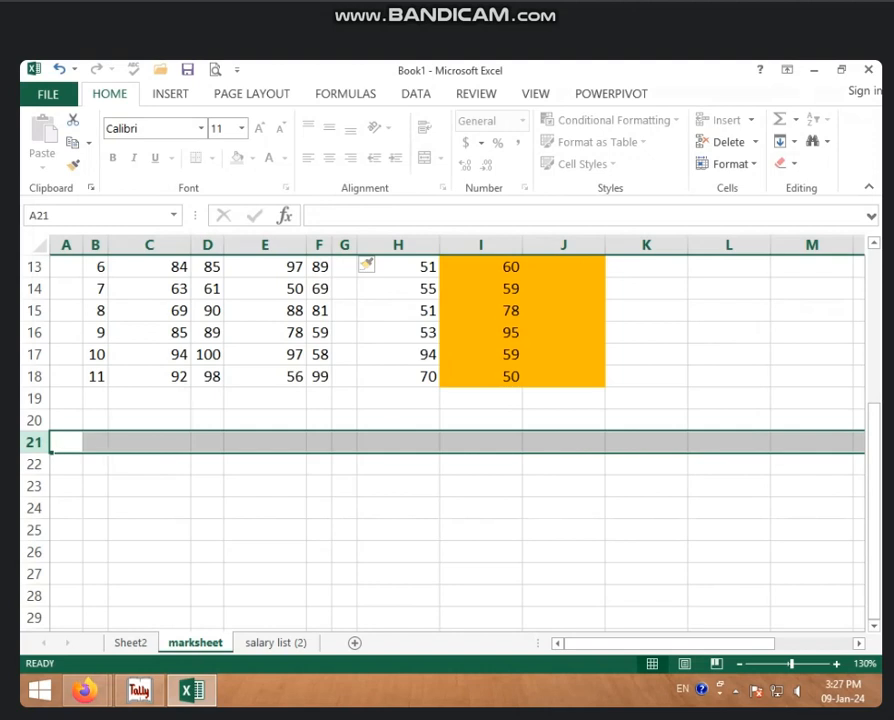
Remove the sheet protection from the marksheet worksheet
click(758, 164)
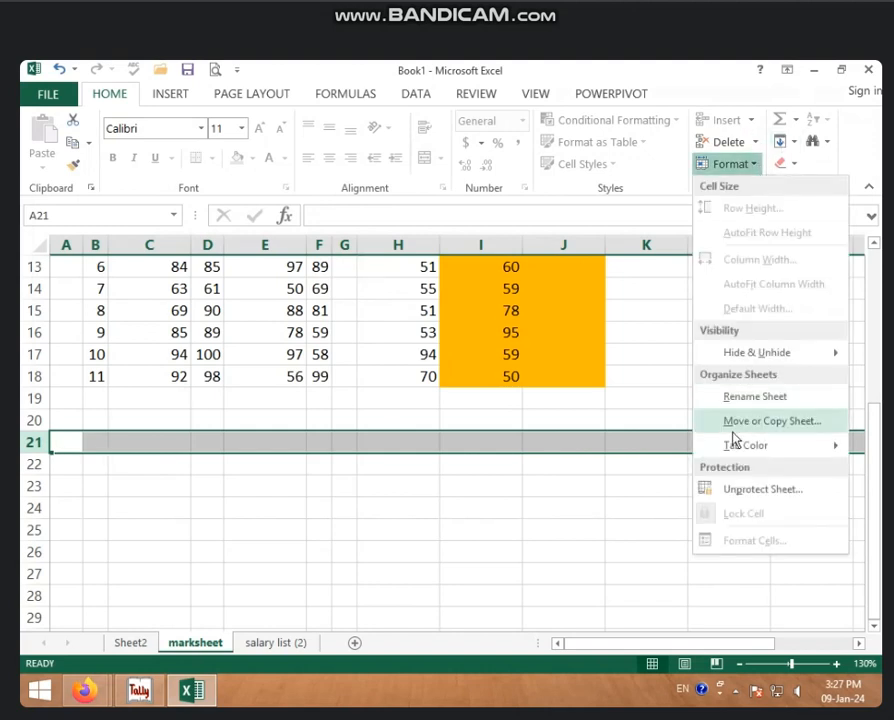
click(735, 488)
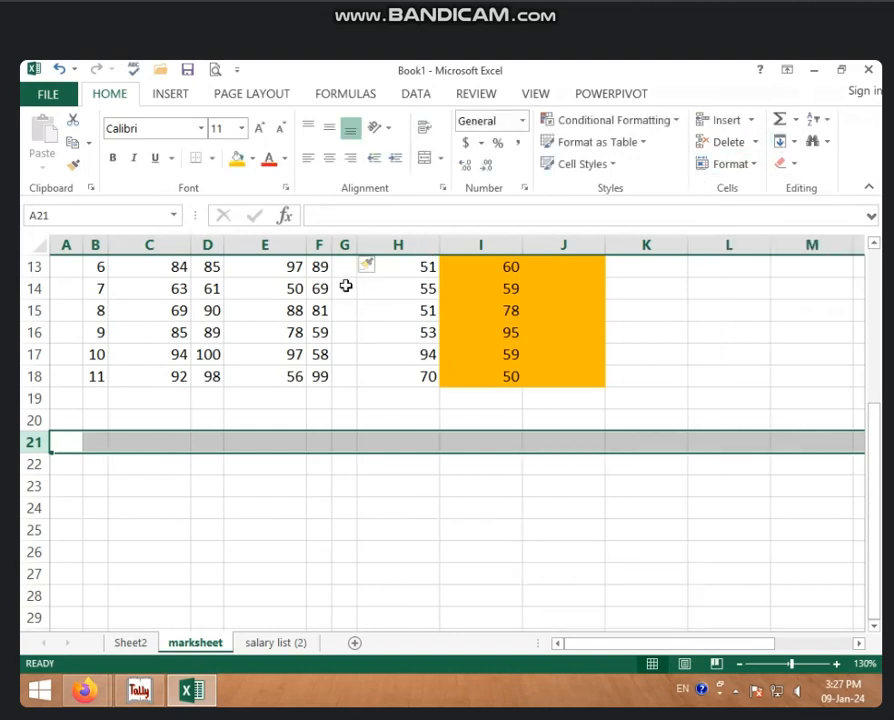
Clear the Delete rows and Insert columns permissions in the sheet protection settings, and cancel without protecting the sheet
click(752, 168)
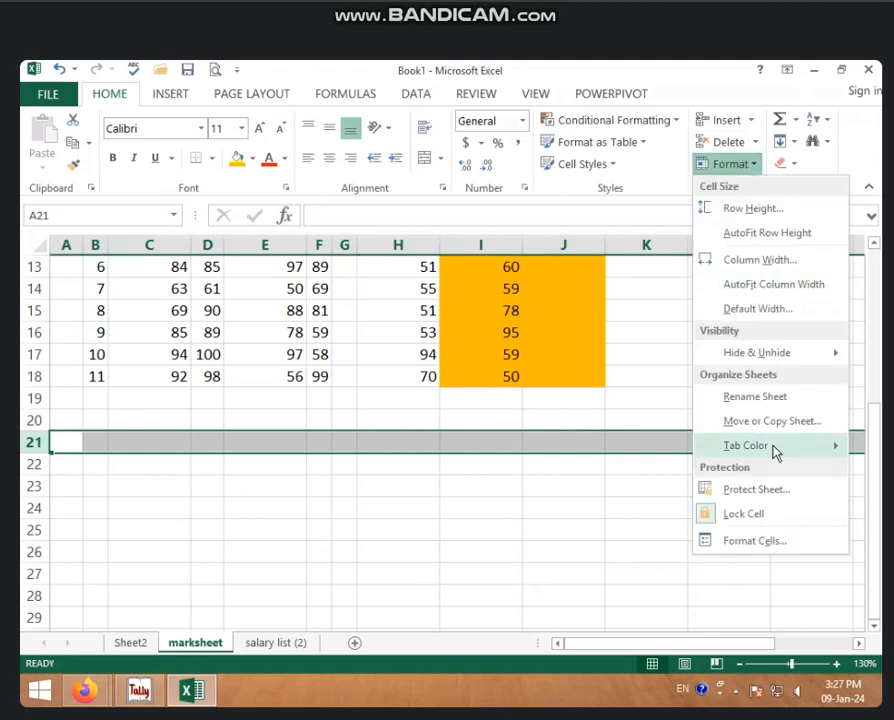
click(705, 491)
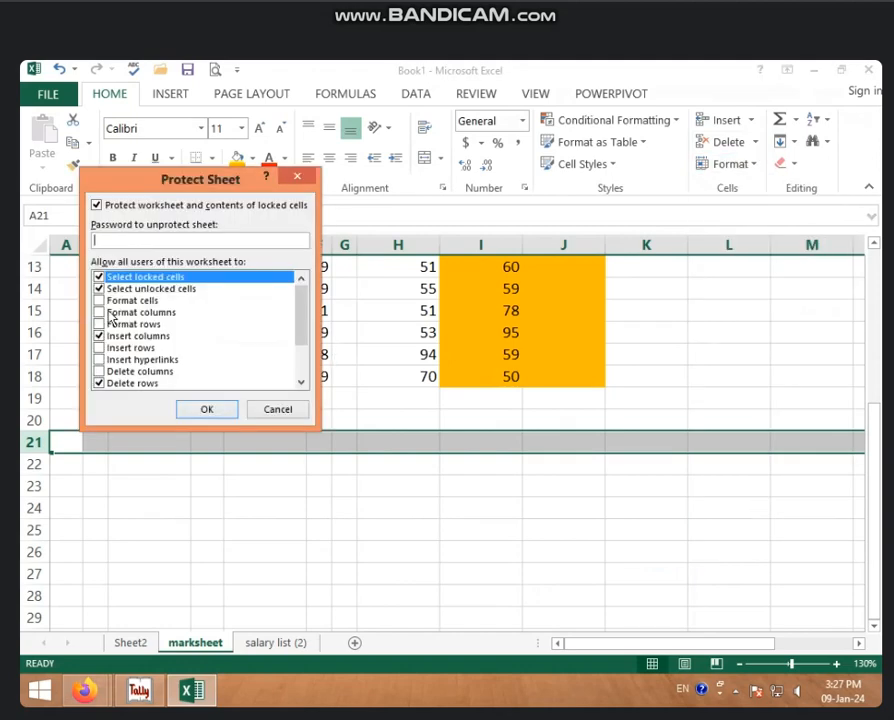
scroll(113, 318, down, 2)
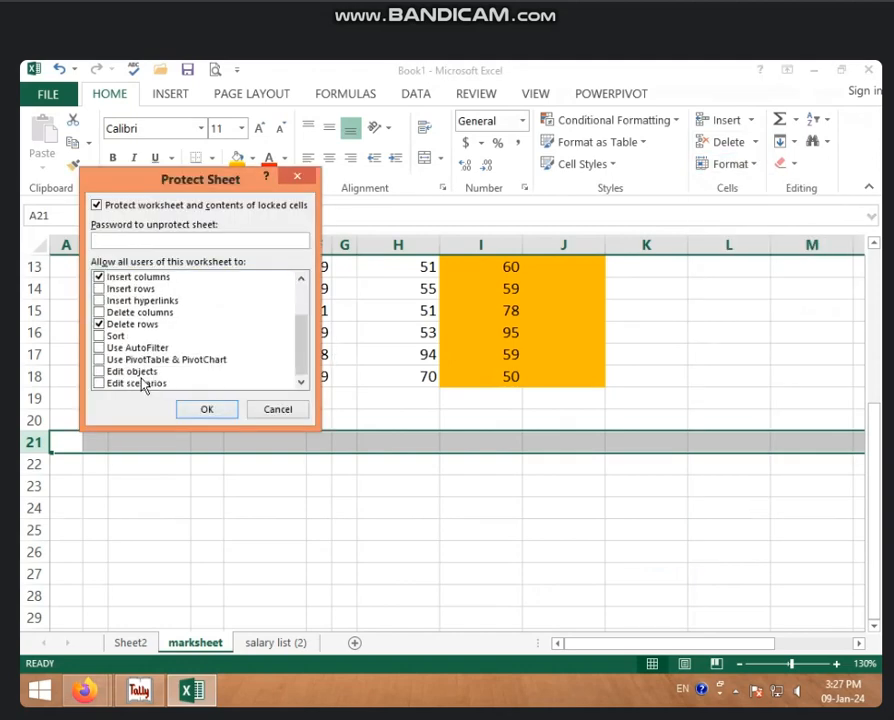
click(118, 325)
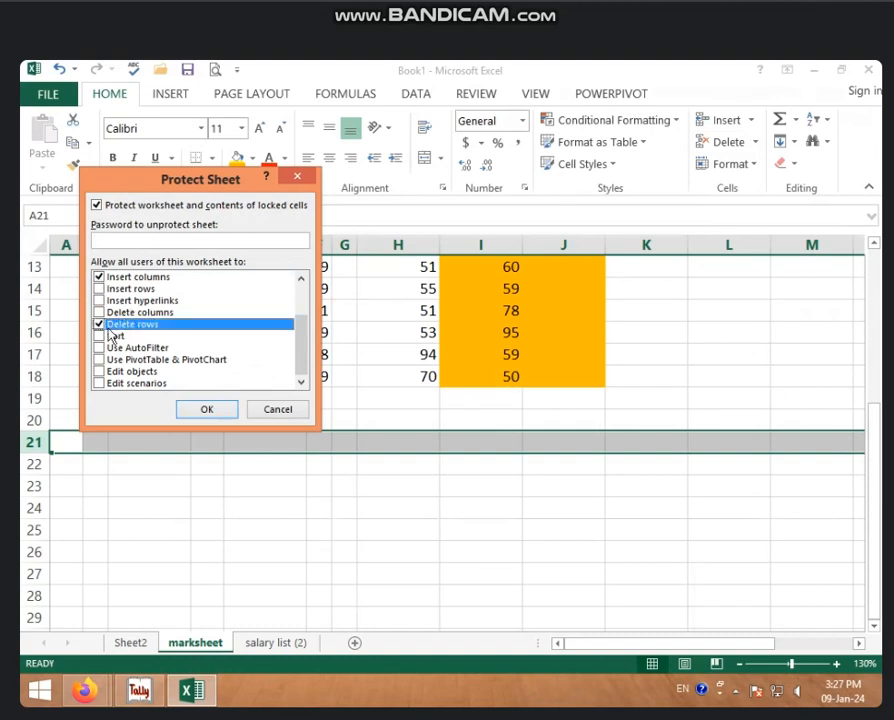
scroll(103, 327, up, 2)
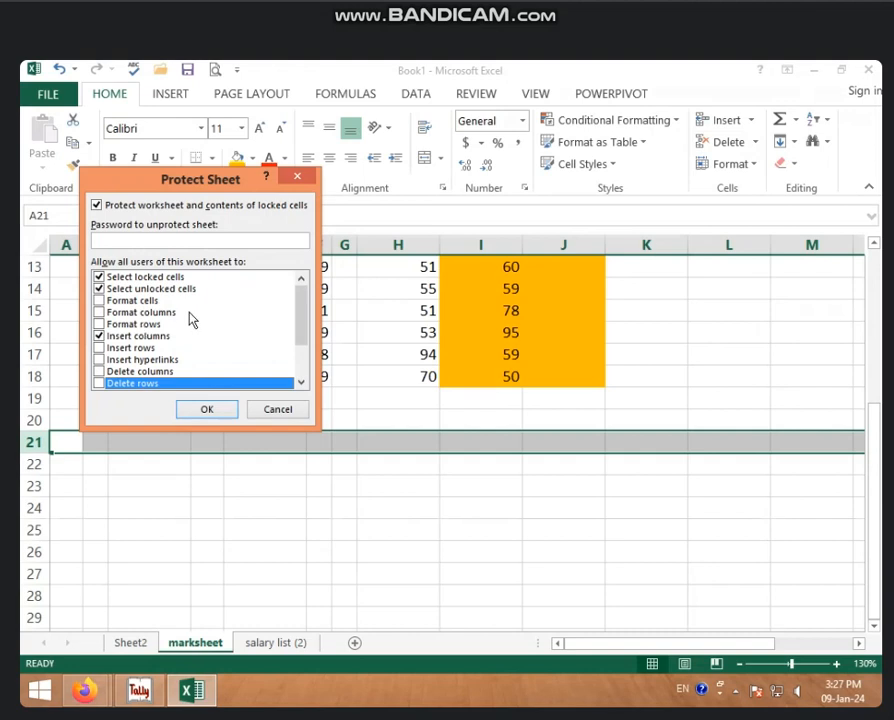
click(119, 326)
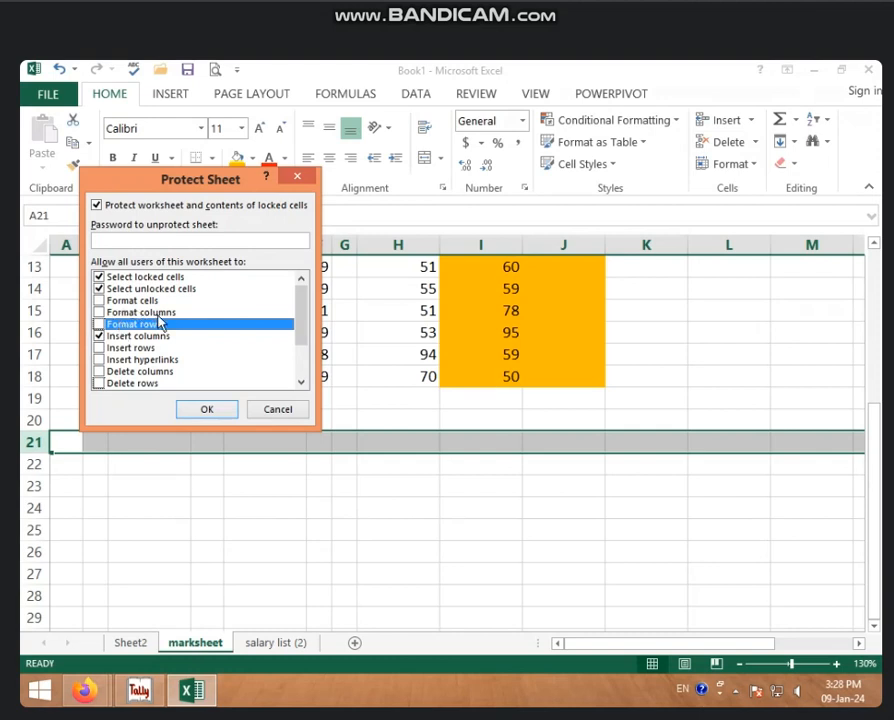
scroll(158, 327, down, 2)
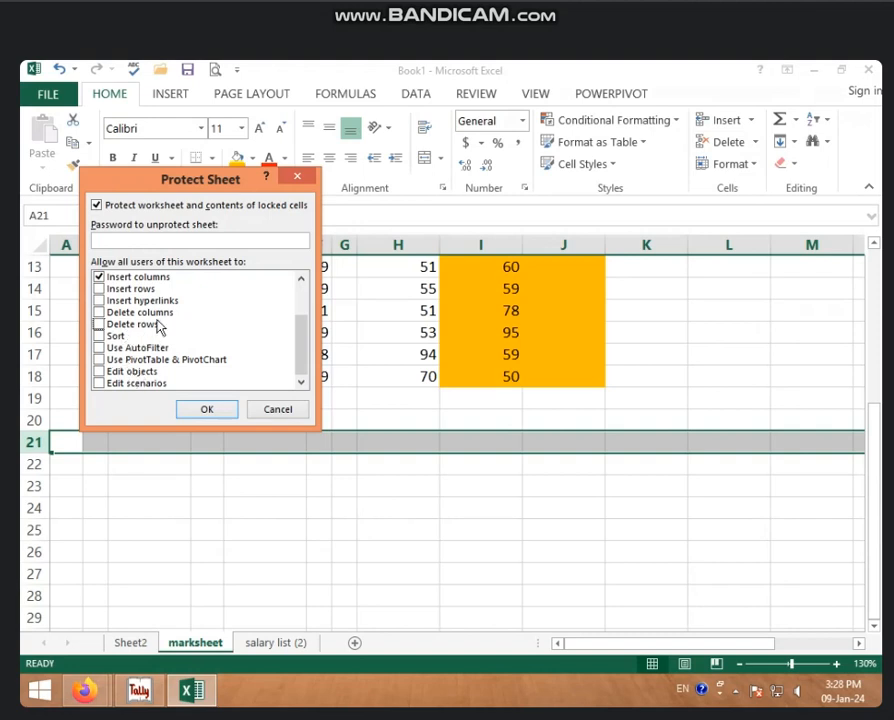
click(111, 302)
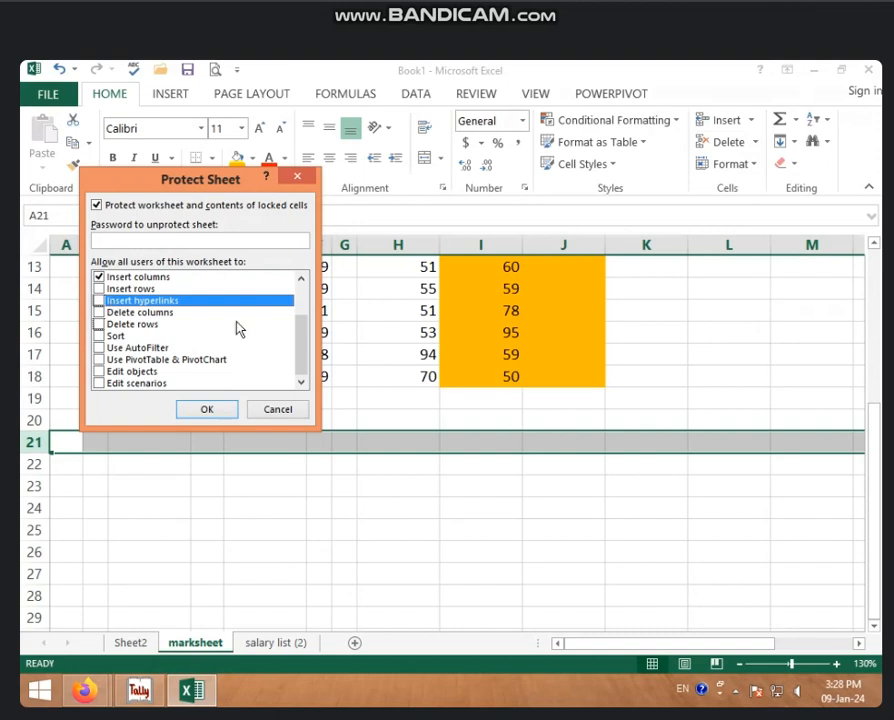
scroll(215, 330, up, 2)
click(98, 337)
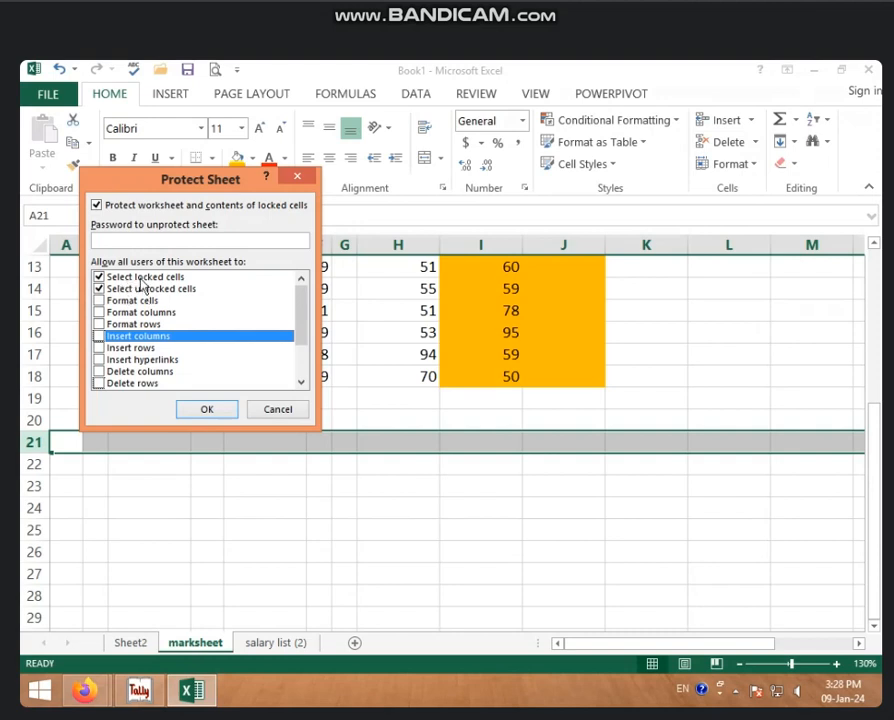
click(282, 410)
View the Format Cells settings for row 21 and close them without making changes
click(755, 165)
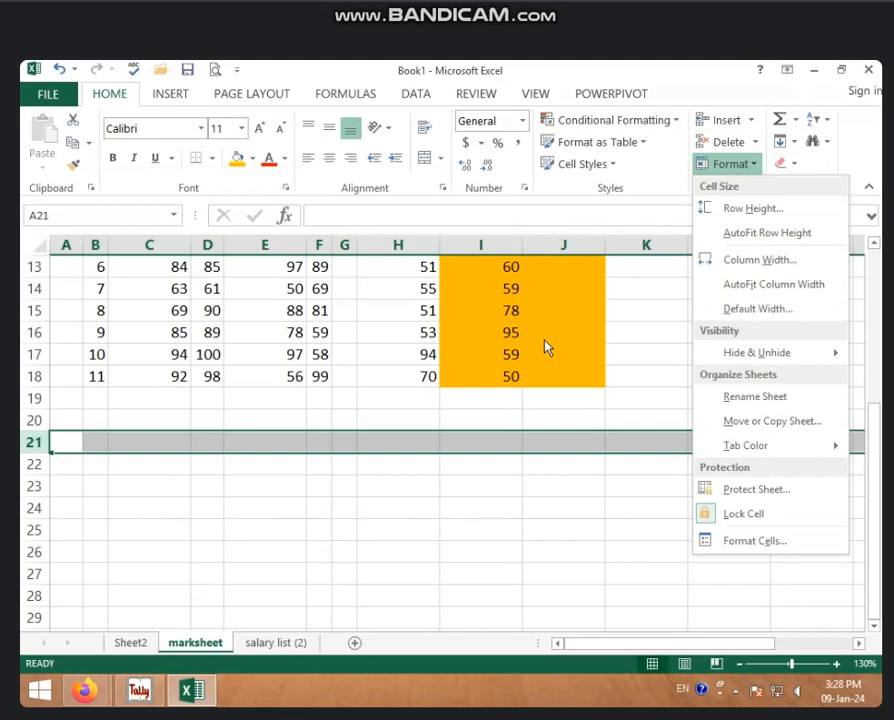
click(756, 541)
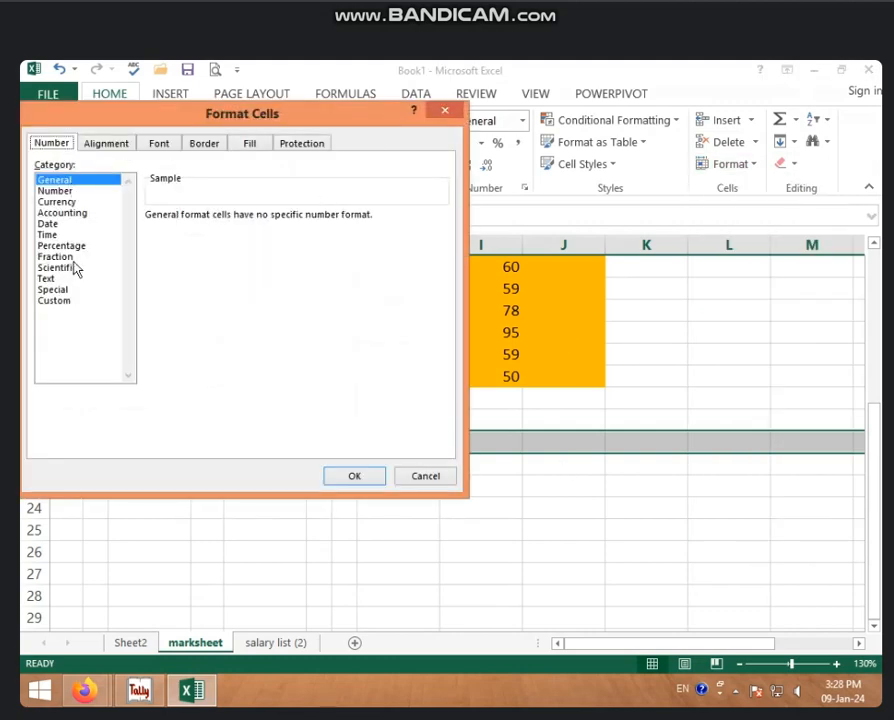
click(445, 111)
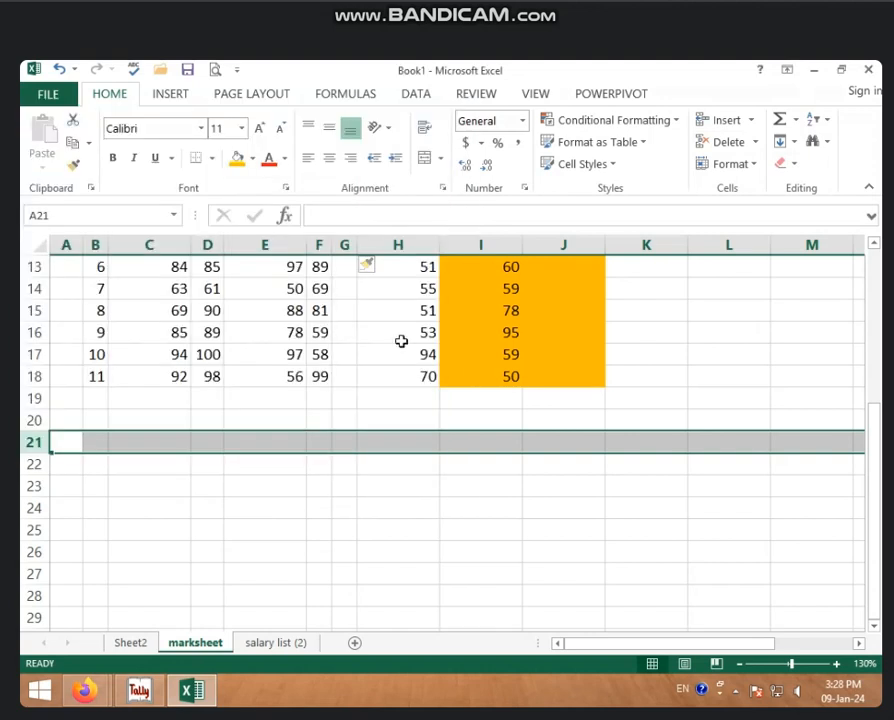
click(399, 343)
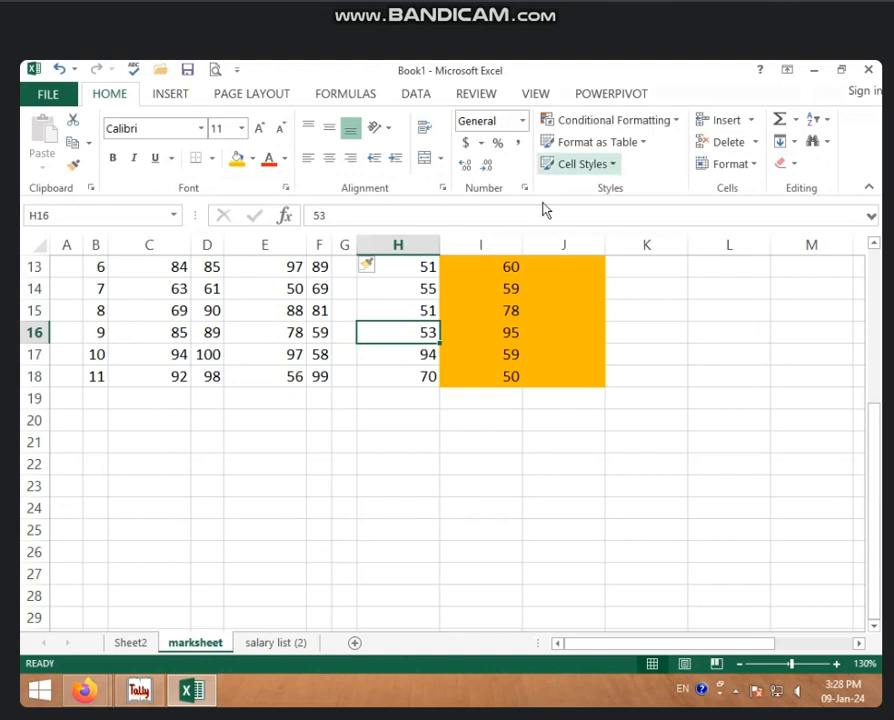
click(748, 165)
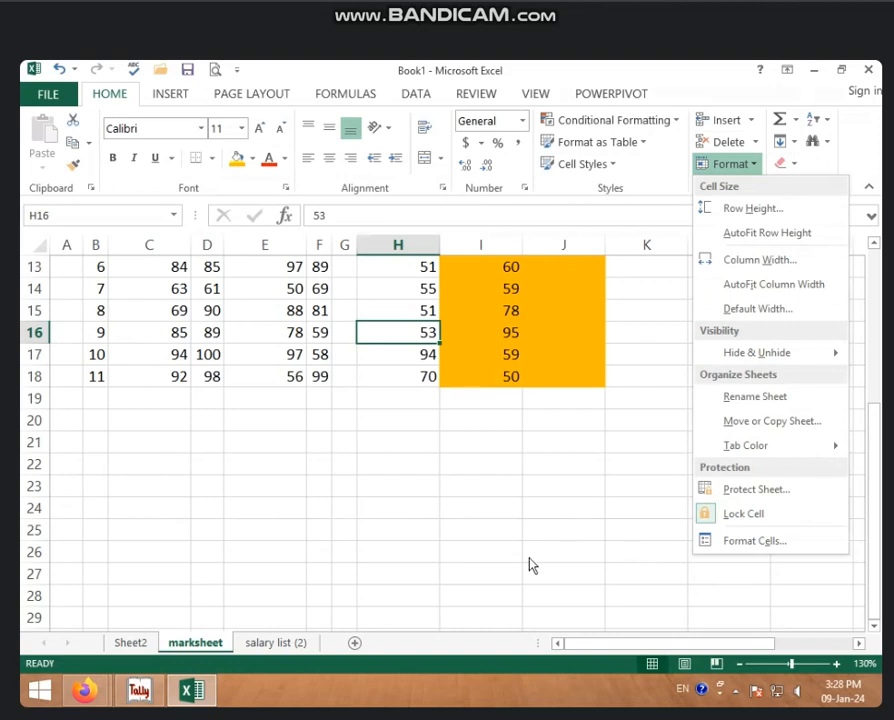
right_click(268, 645)
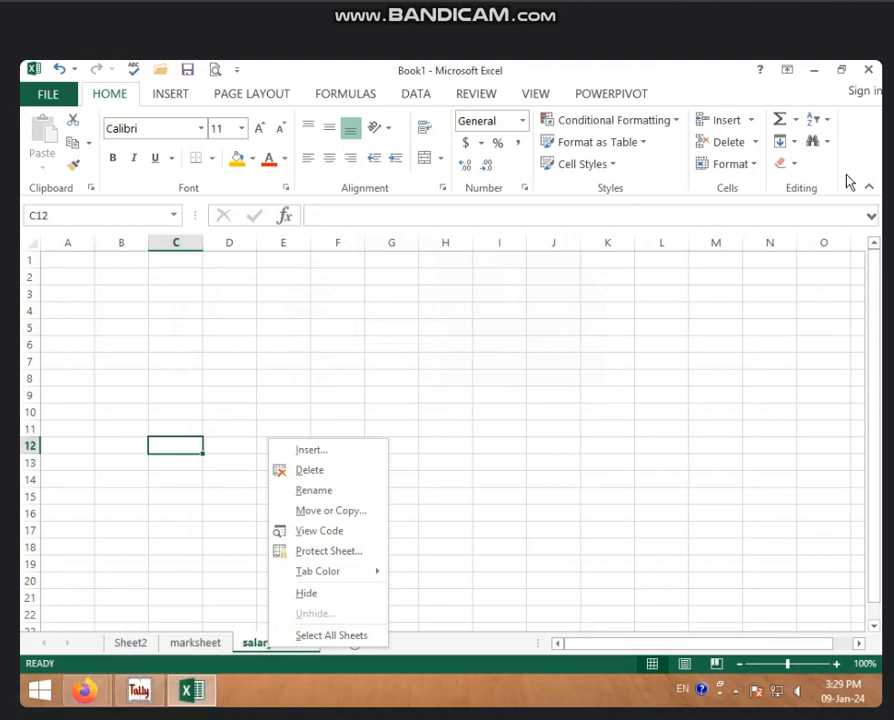
click(797, 120)
click(797, 120)
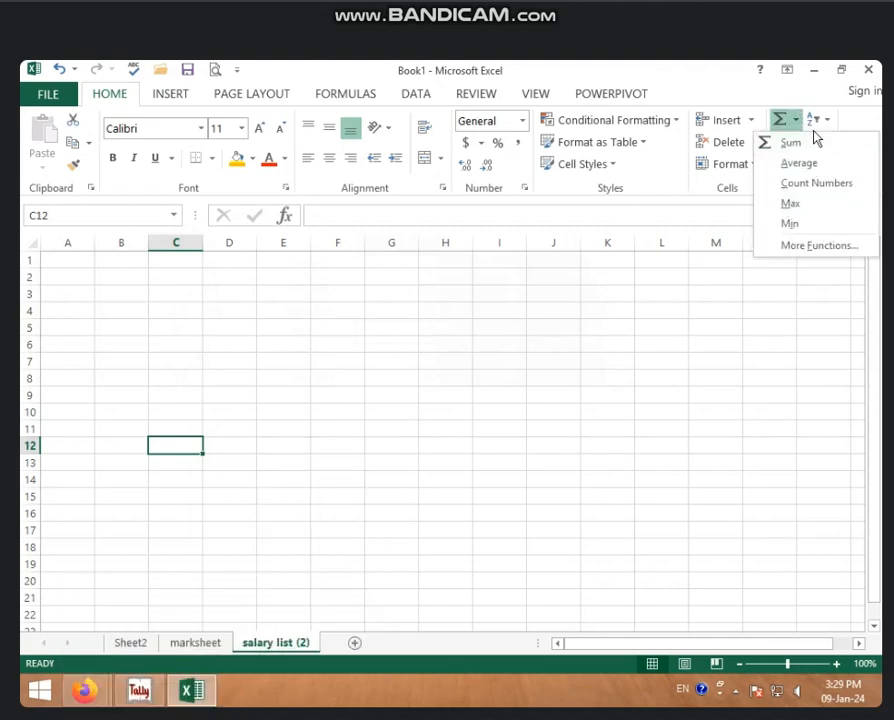
click(544, 388)
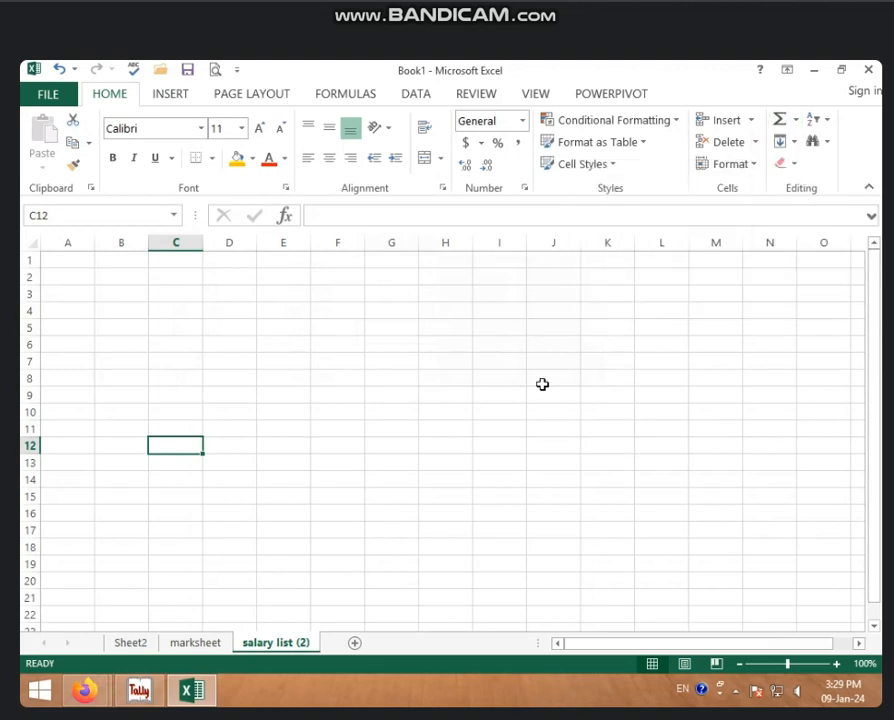
click(192, 530)
Enter the label "total" in cell C20 of the marksheet worksheet, below the marks
click(183, 648)
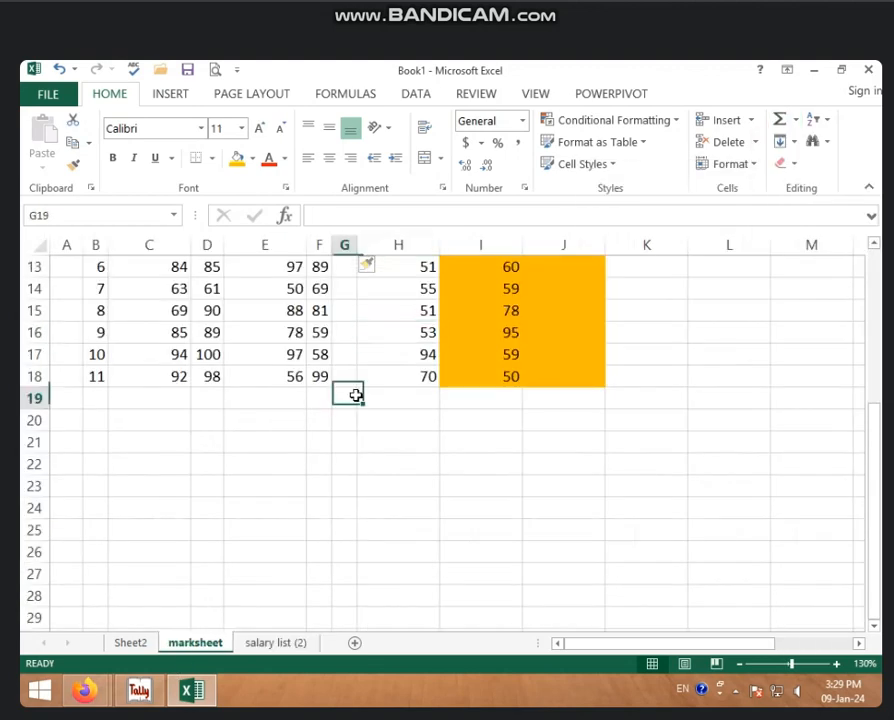
scroll(360, 400, up, 4)
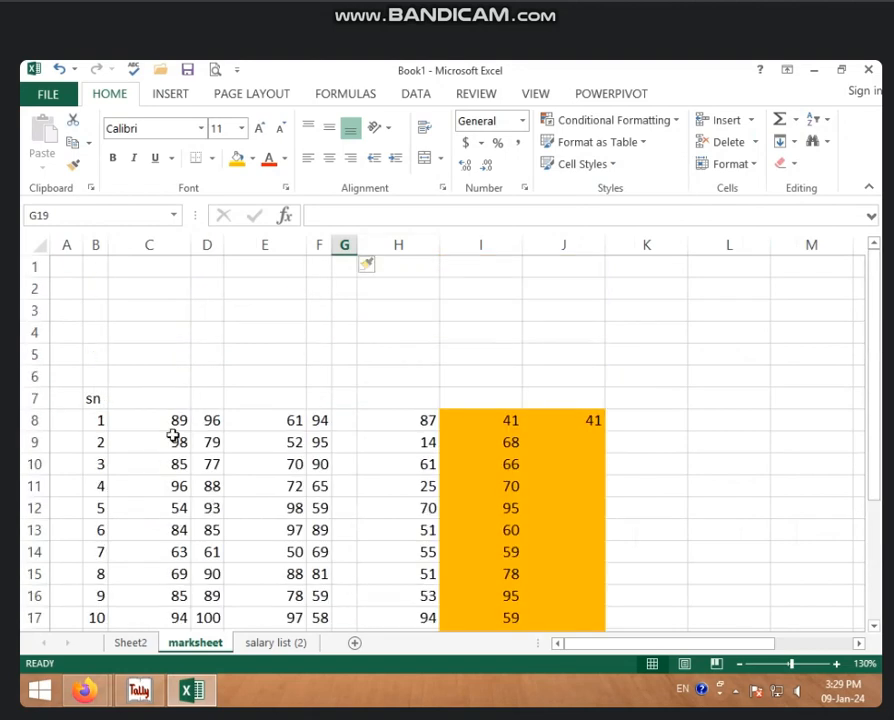
scroll(290, 492, down, 2)
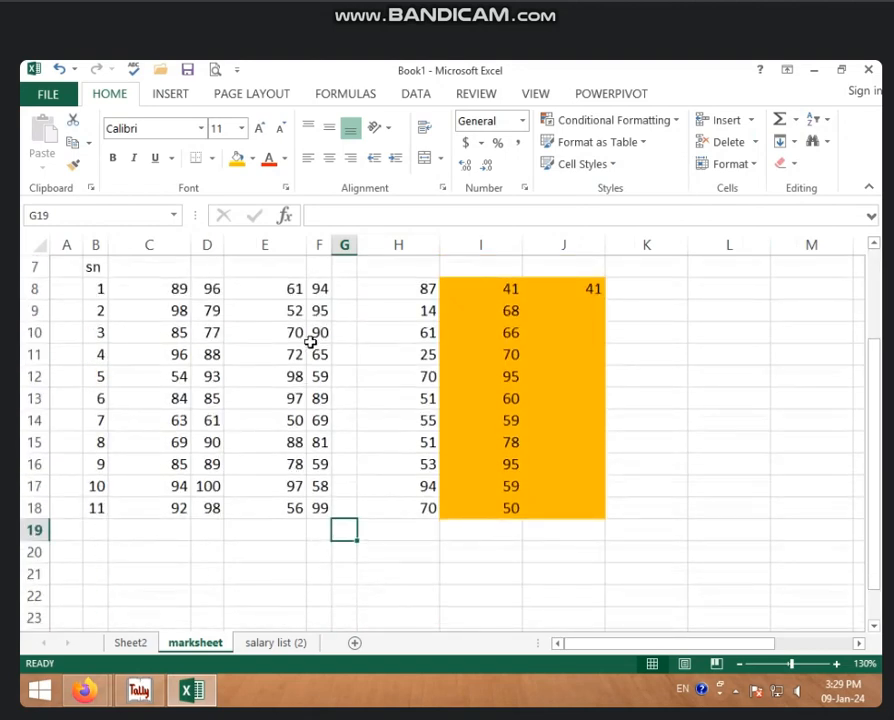
drag(316, 288, 331, 548)
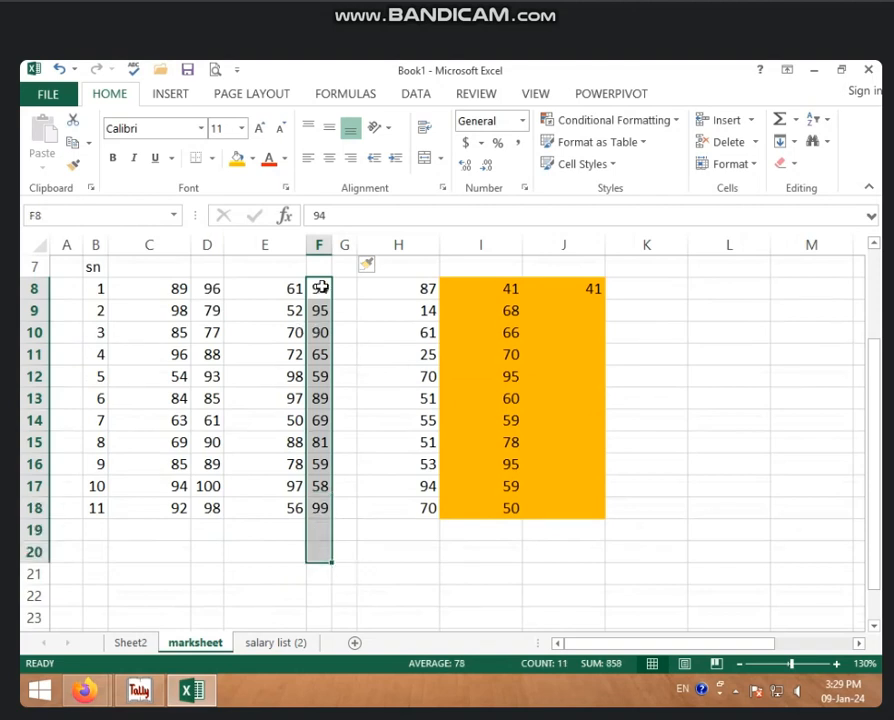
click(318, 555)
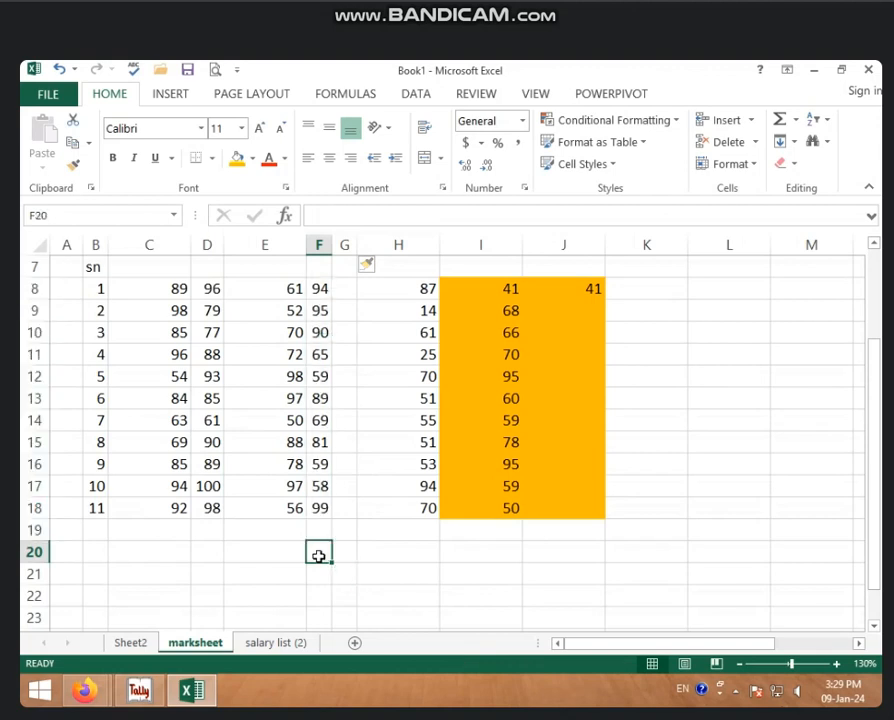
click(140, 558)
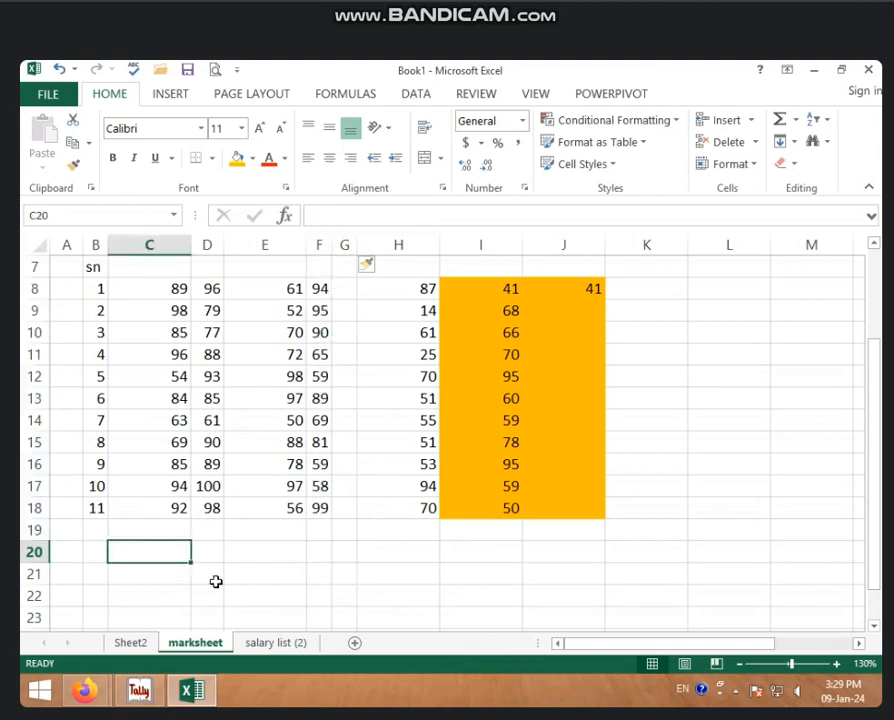
text(total)
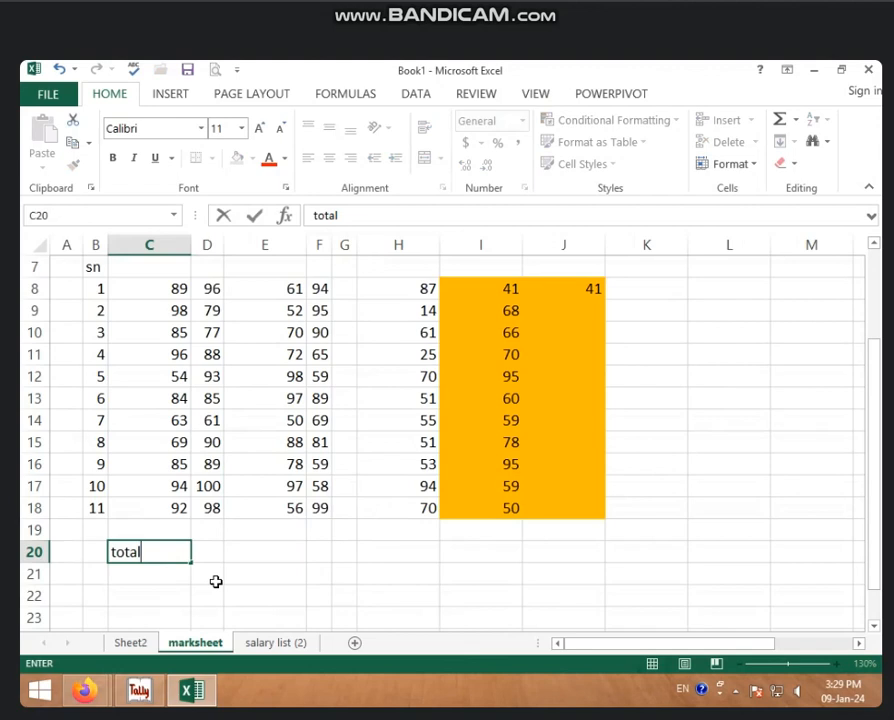
click(314, 556)
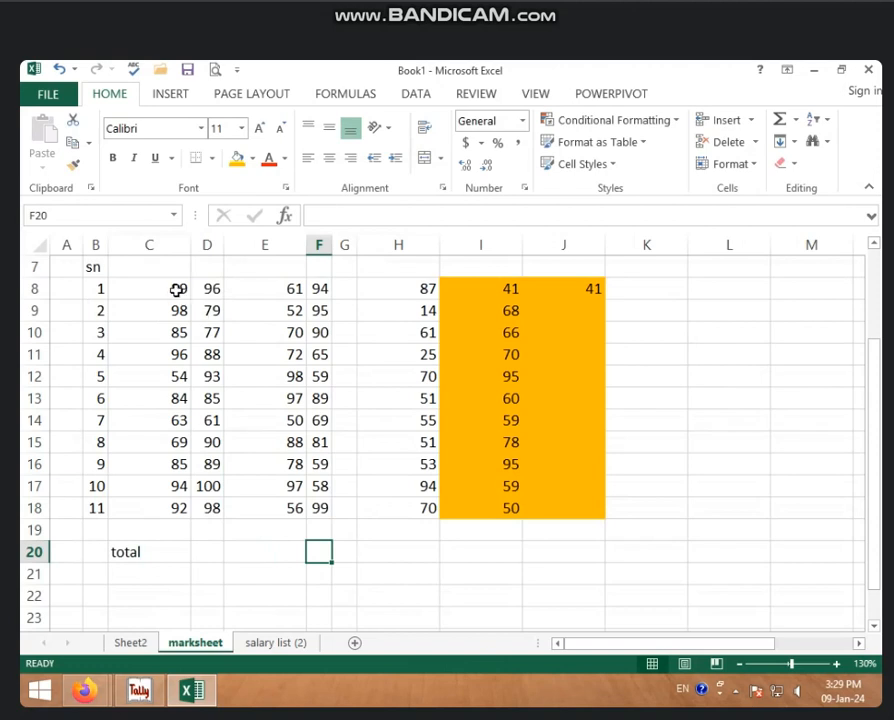
Add column totals for the marks in columns C to F with AutoSum over the range C8:F20
drag(178, 290, 317, 513)
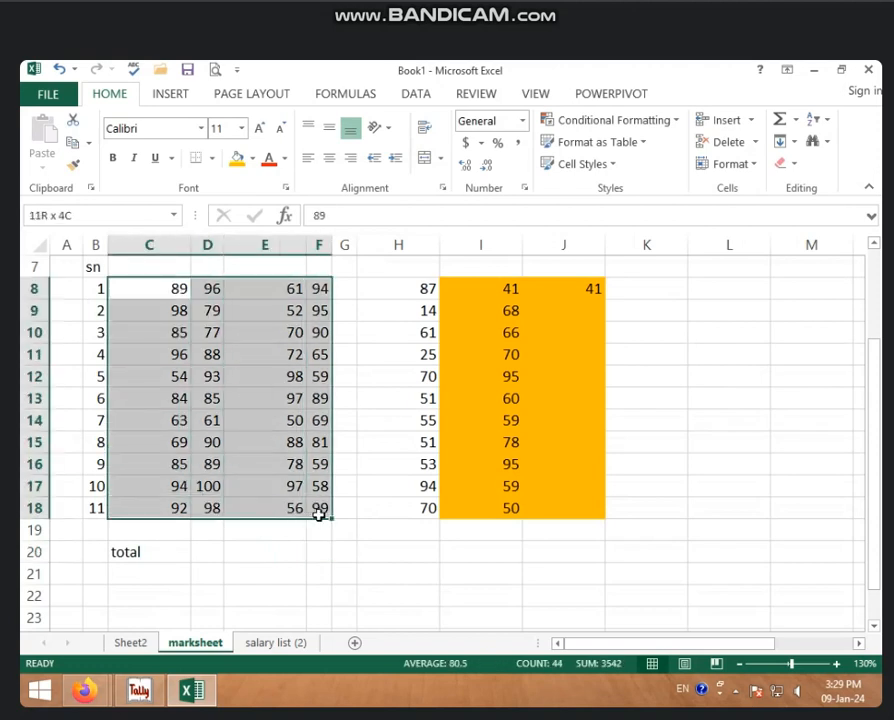
drag(319, 513, 311, 550)
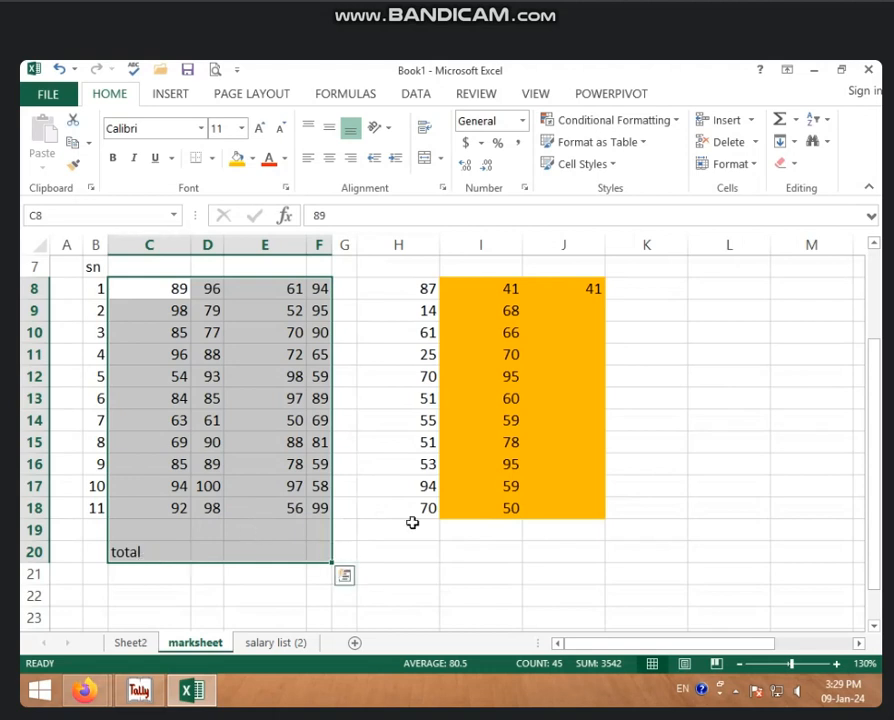
click(781, 120)
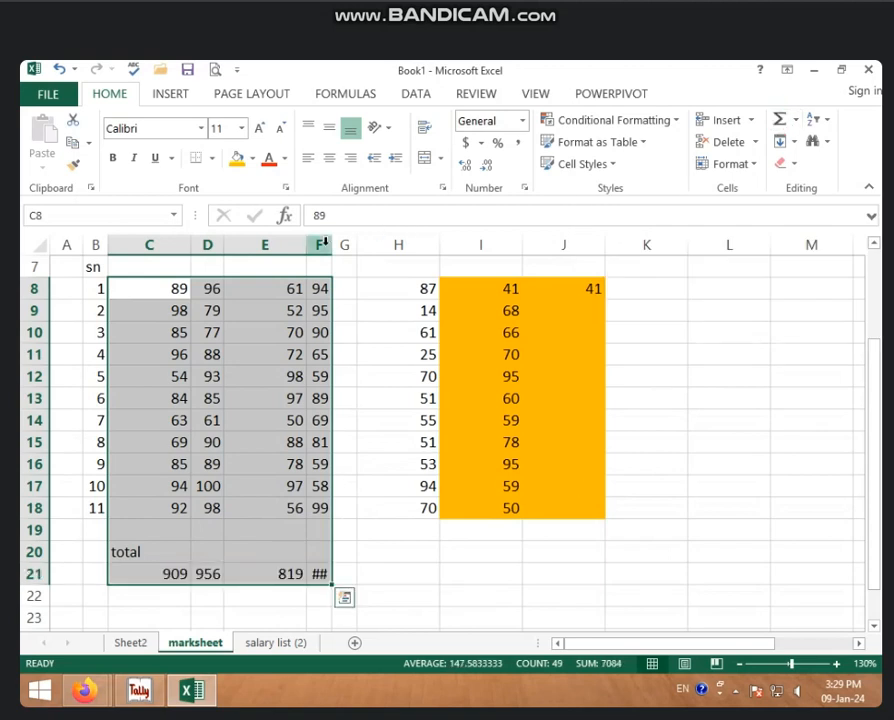
Widen column F so its total fits, and select the total in F21
click(345, 332)
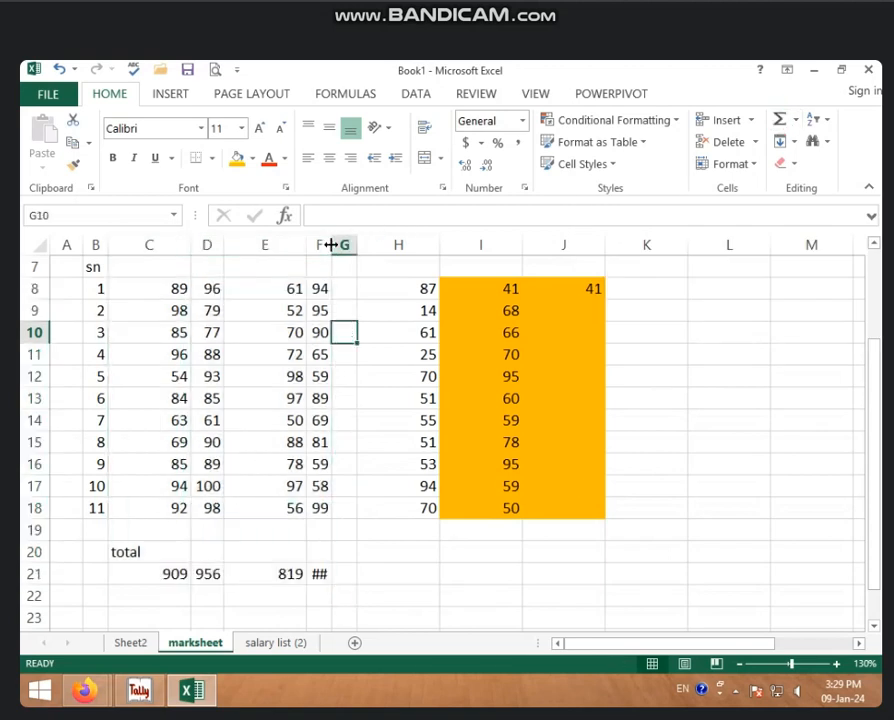
drag(333, 244, 391, 255)
click(354, 577)
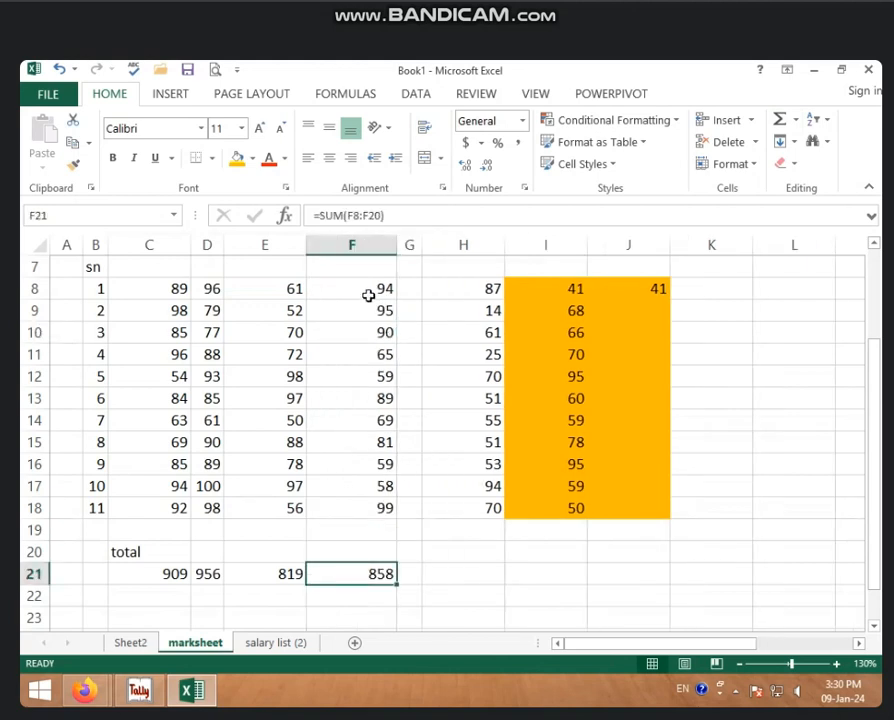
drag(378, 292, 392, 506)
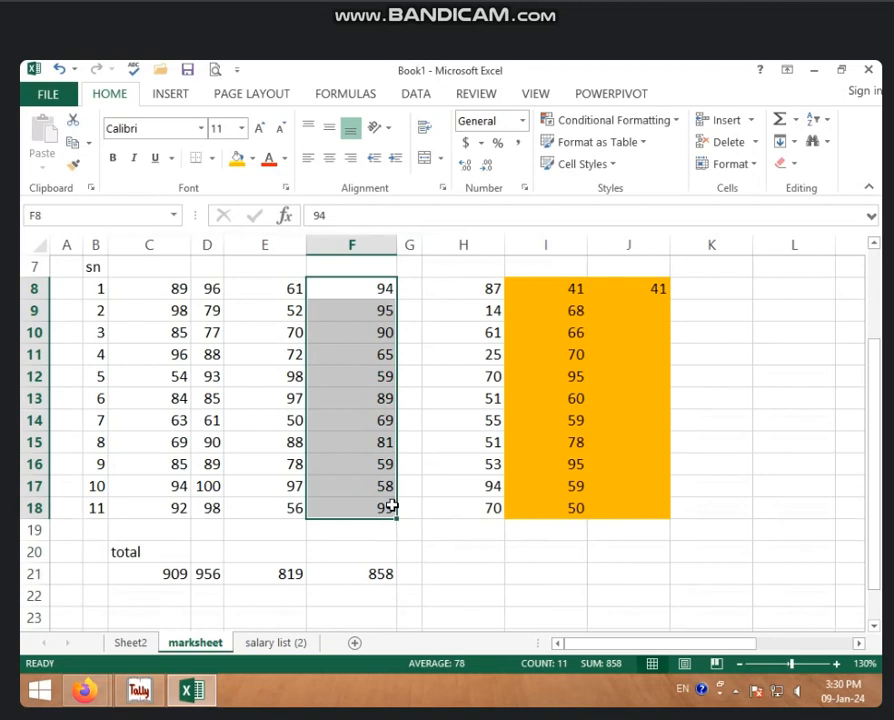
click(465, 513)
click(490, 564)
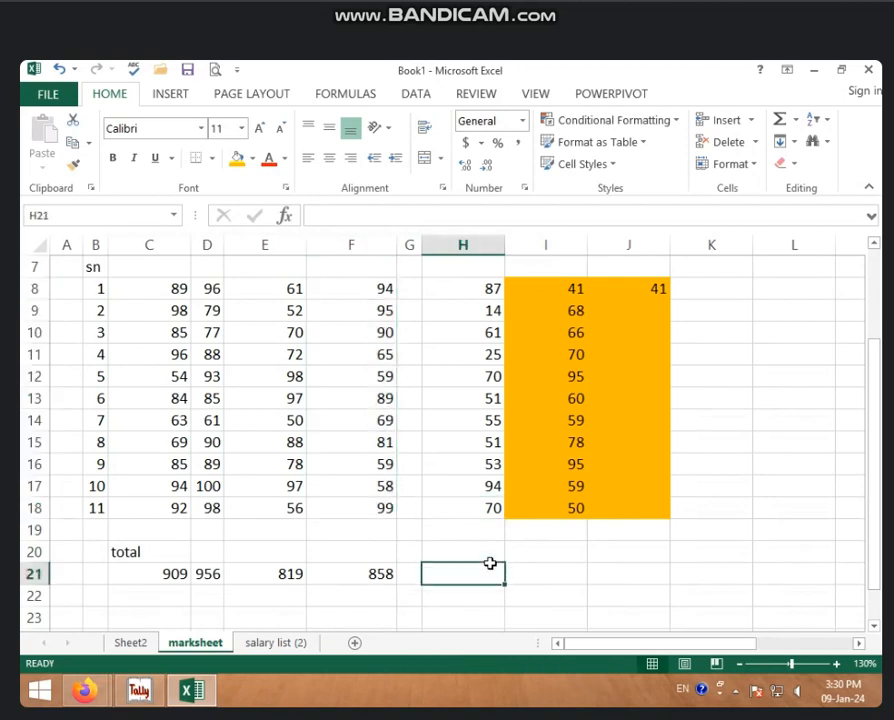
text(=)
click(378, 288)
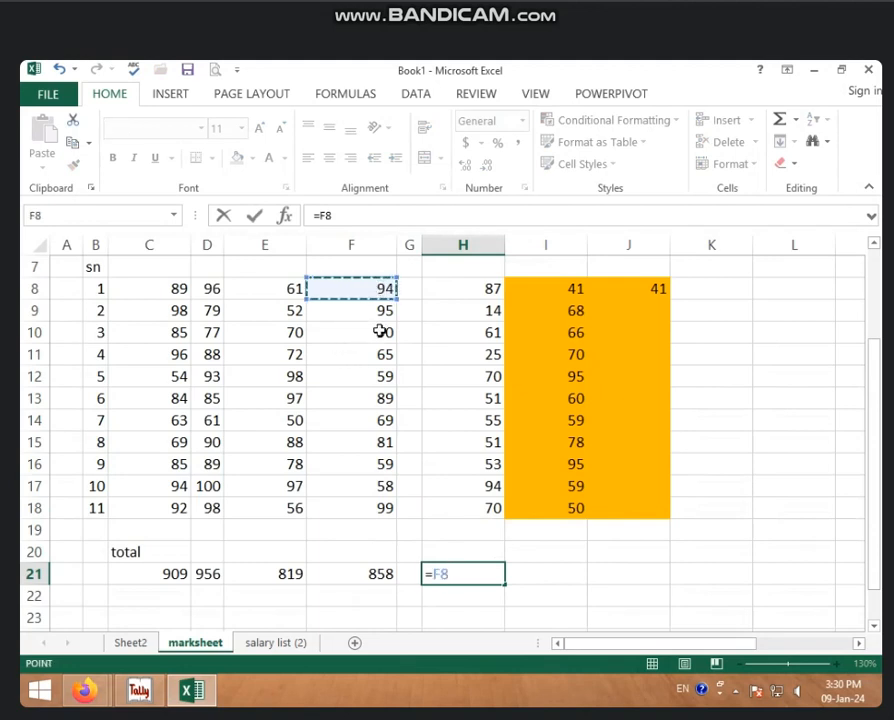
text(\\\)
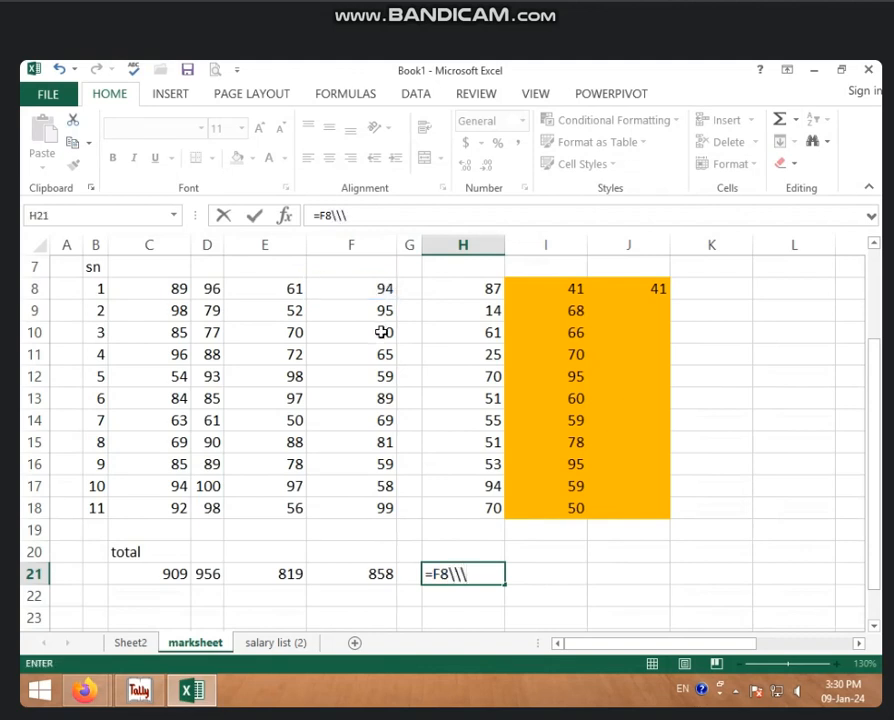
key(BackSpace)
key(BackSpace)
key(BackSpace)
key(BackSpace)
key(BackSpace)
key(BackSpace)
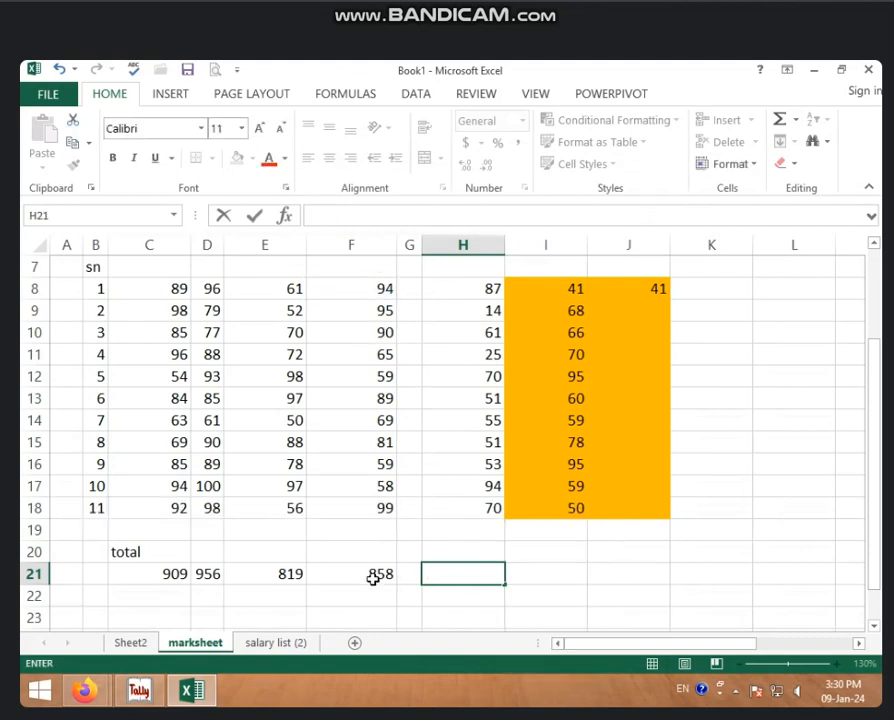
Enter 1 in cell F19, in the empty row directly below the marks in column F
click(372, 578)
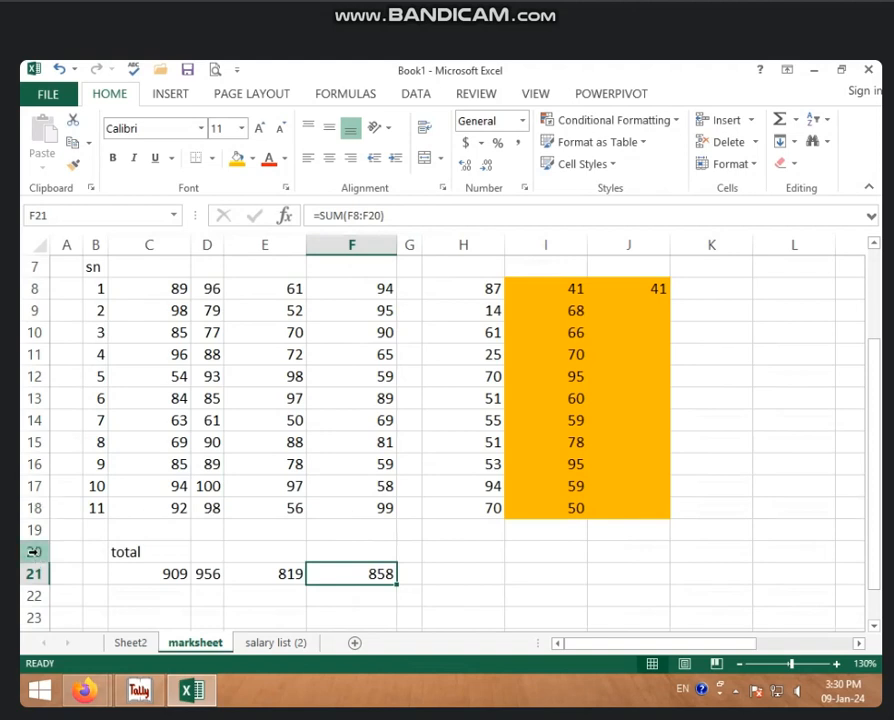
click(362, 529)
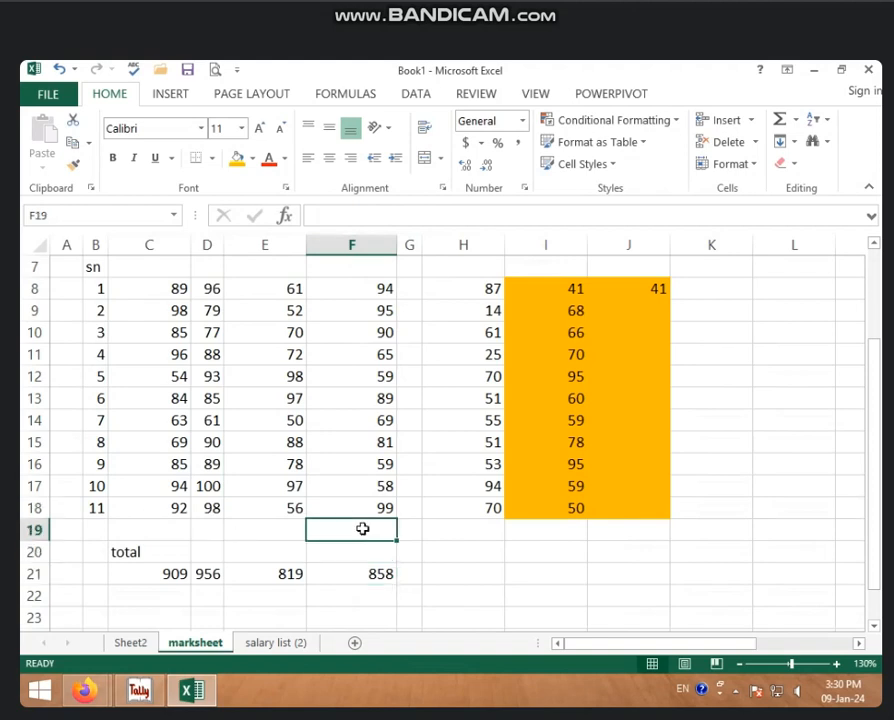
text(1)
key(Return)
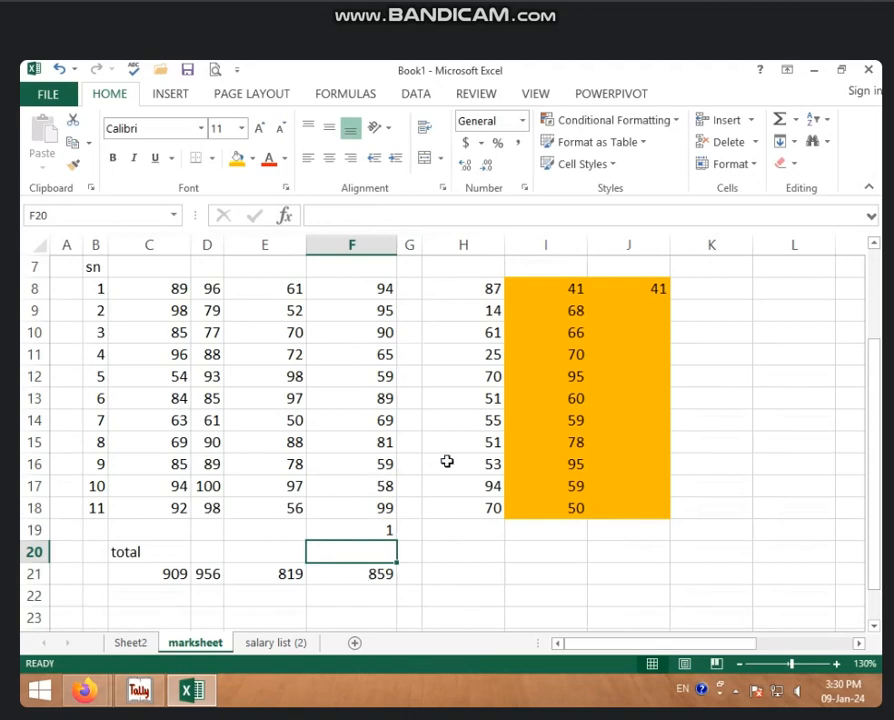
On Sheet2, enter the numbers 41, 45 and 52 in cells C5, D5 and E5
scroll(321, 570, down, 2)
click(130, 642)
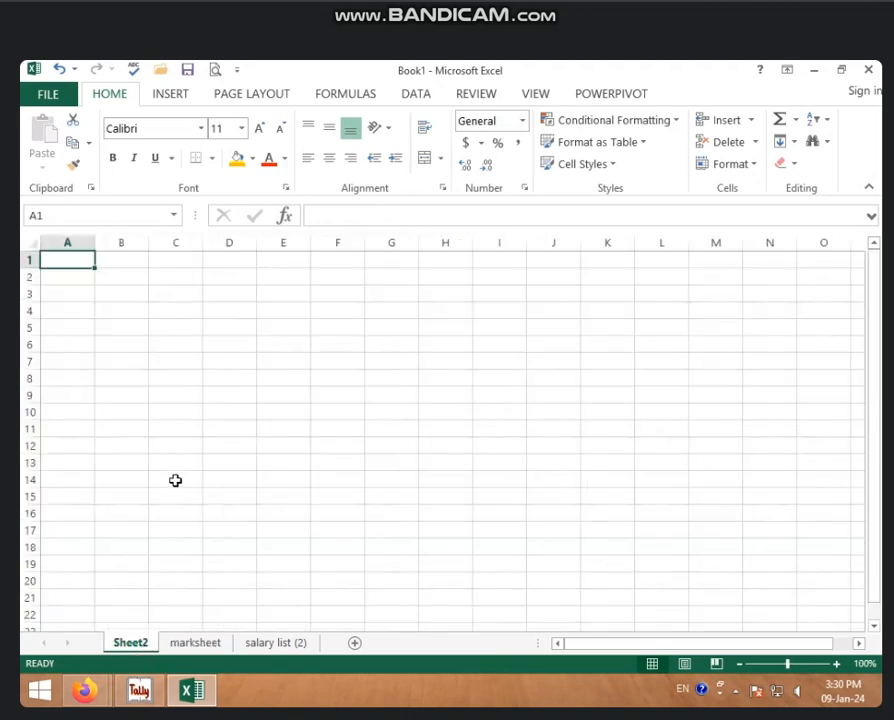
click(183, 371)
click(176, 327)
text(41)
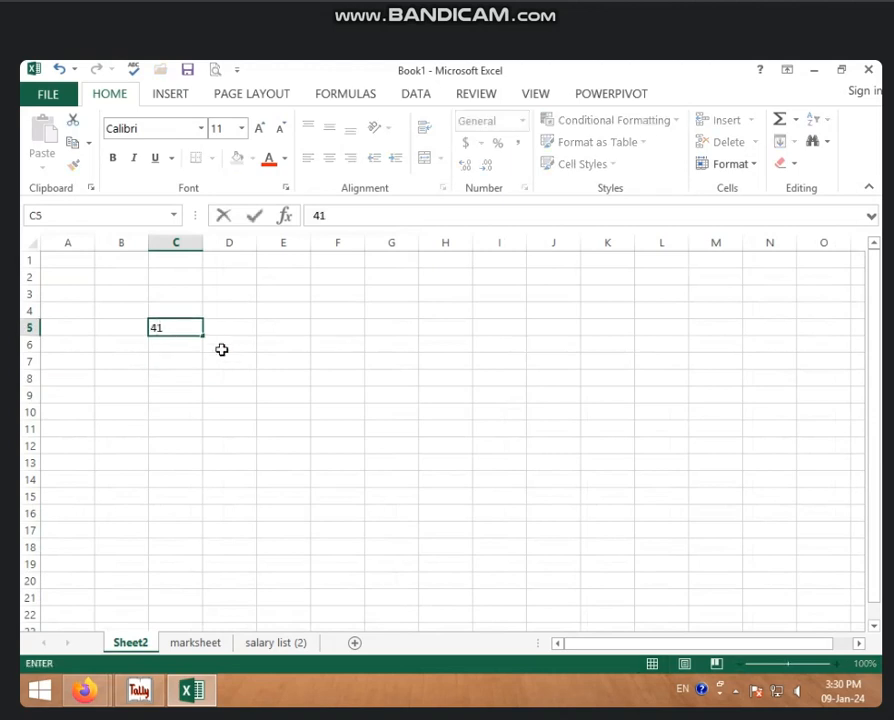
click(216, 326)
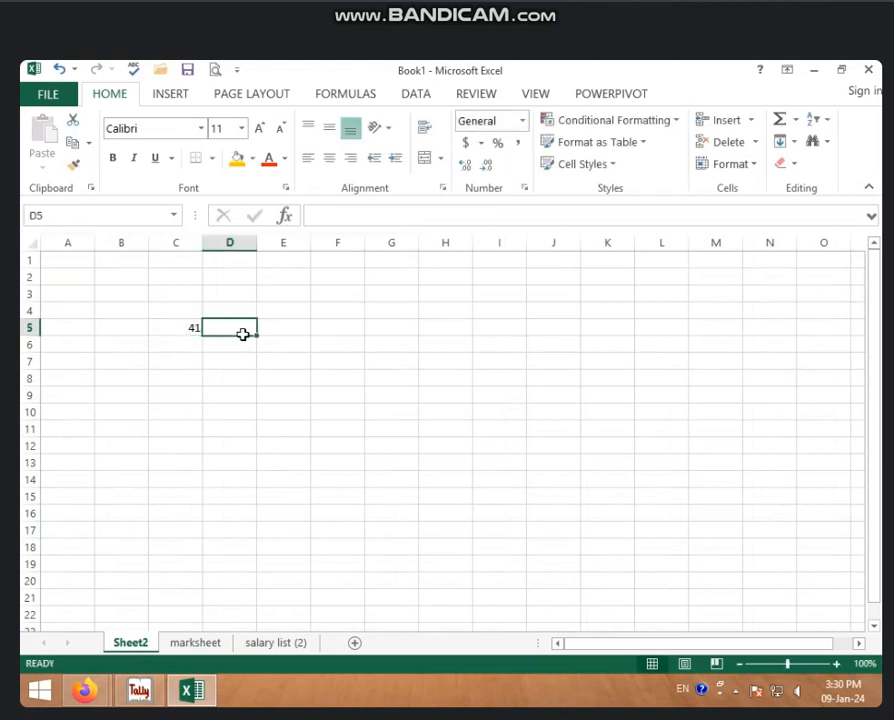
text(45)
key(Tab)
text(52)
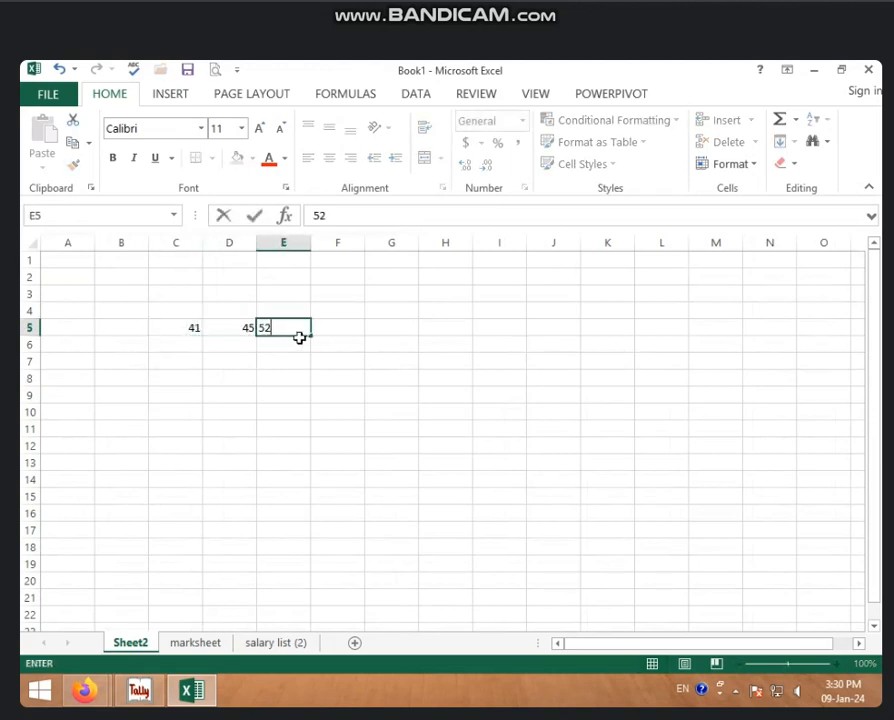
click(370, 327)
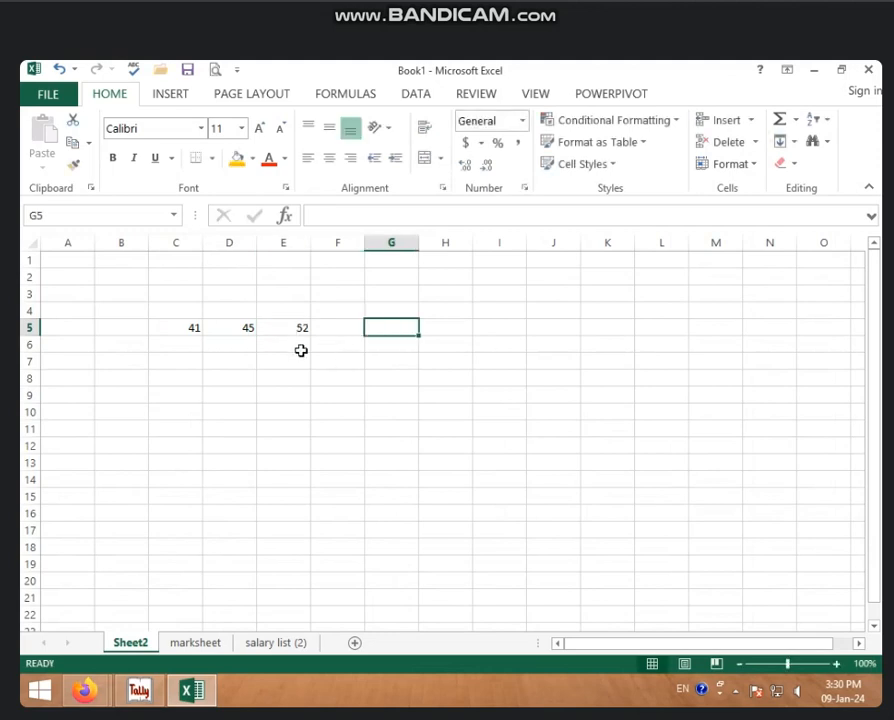
Total the numbers in C5:F5 into cell G5 with AutoSum over the range C5:G5
click(336, 330)
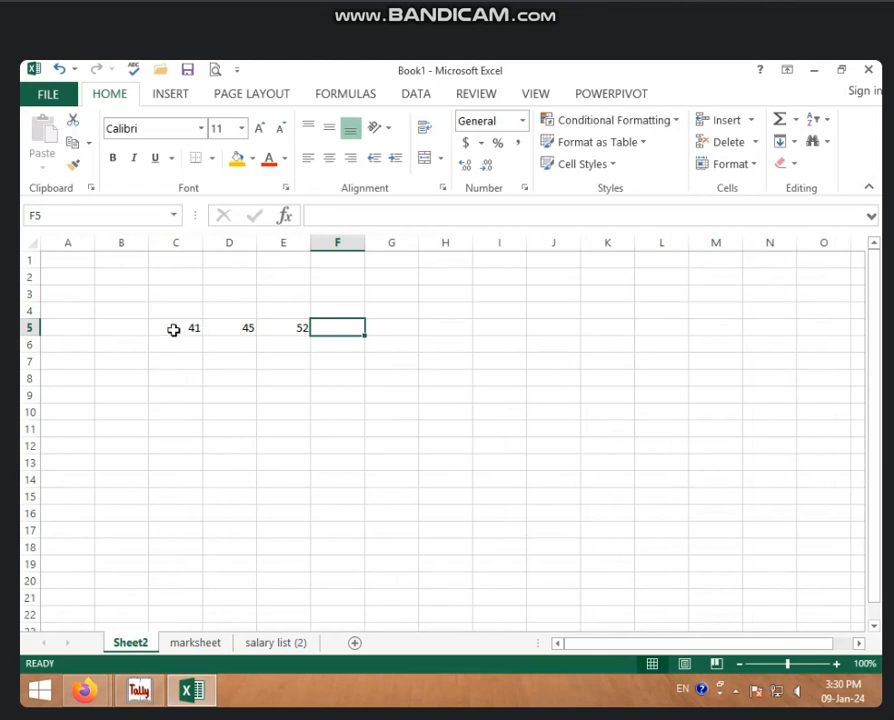
drag(173, 330, 213, 330)
drag(252, 329, 335, 329)
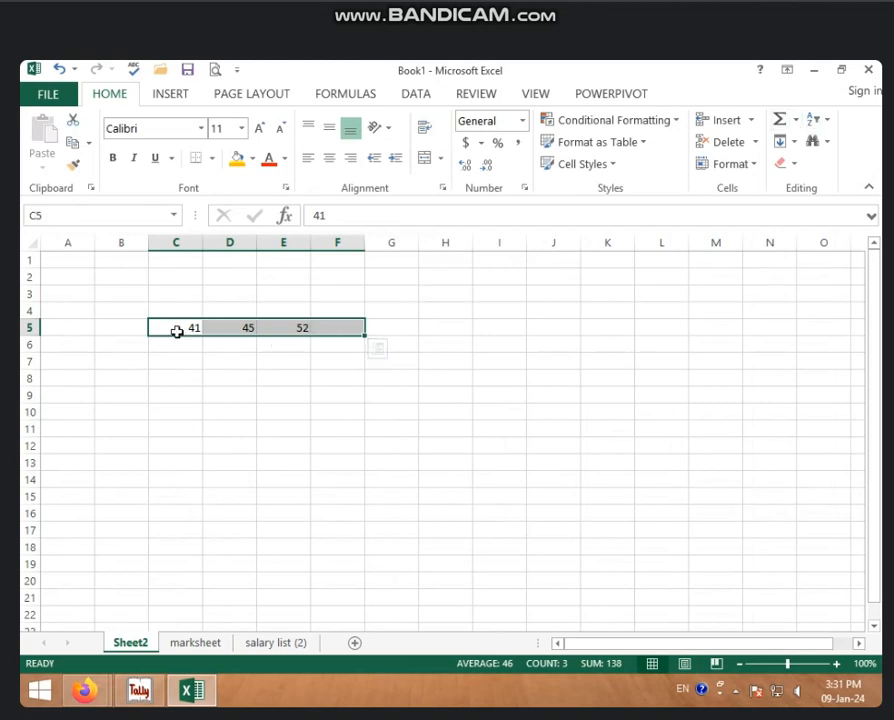
drag(176, 331, 390, 329)
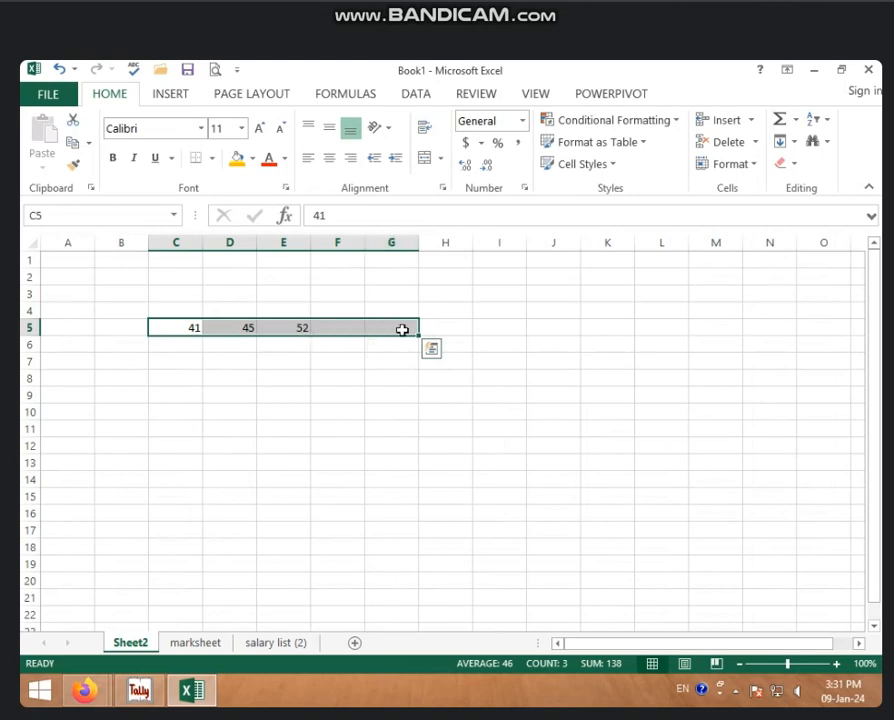
click(779, 120)
click(384, 344)
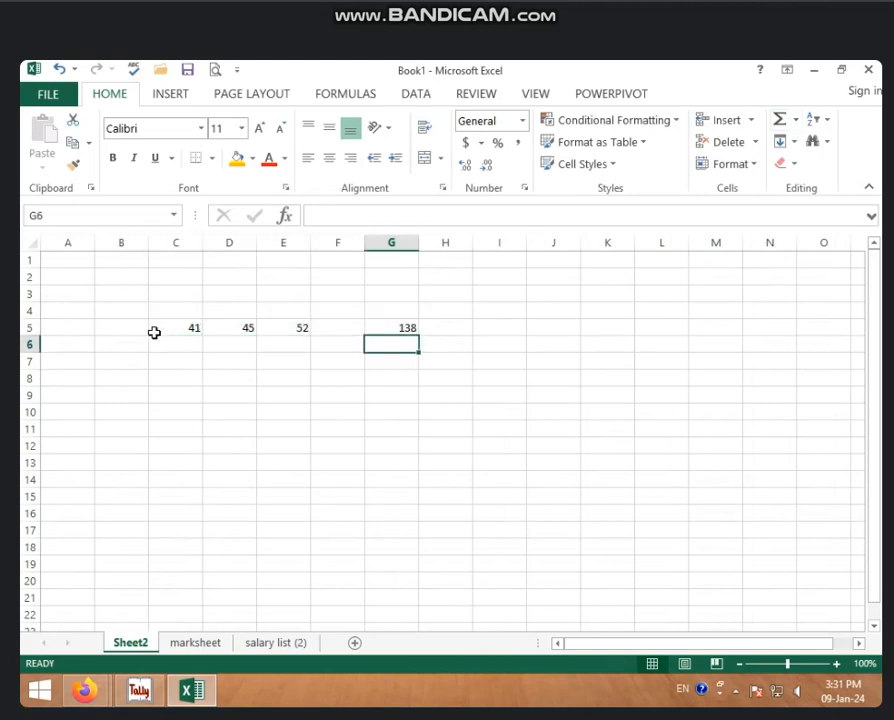
Set each of the cells C5, D5, E5 and F5 to 2, and check the sum formula in G5
click(154, 332)
text(2)
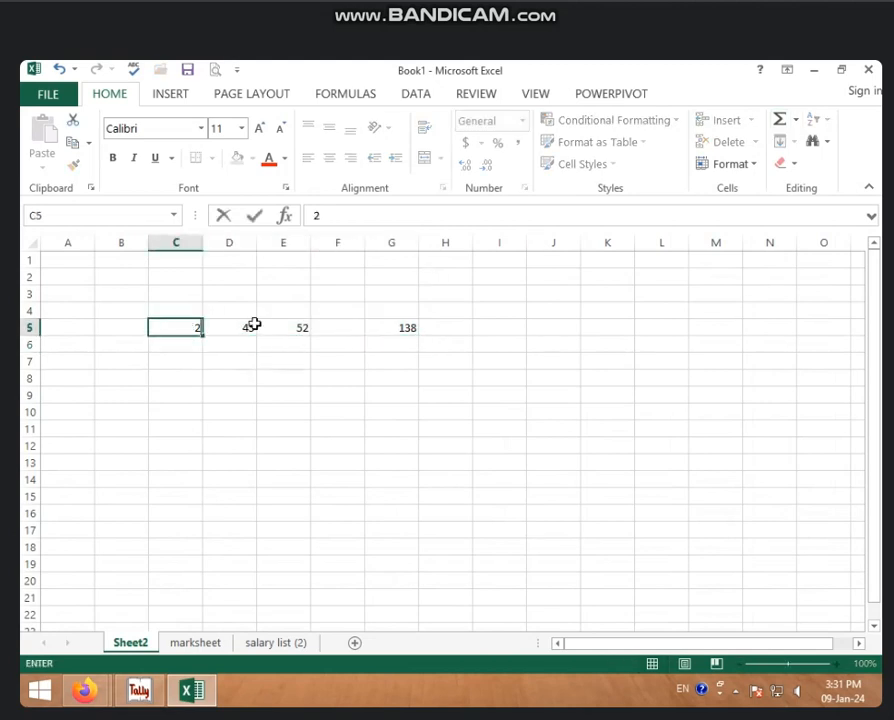
click(251, 324)
text(2)
click(279, 330)
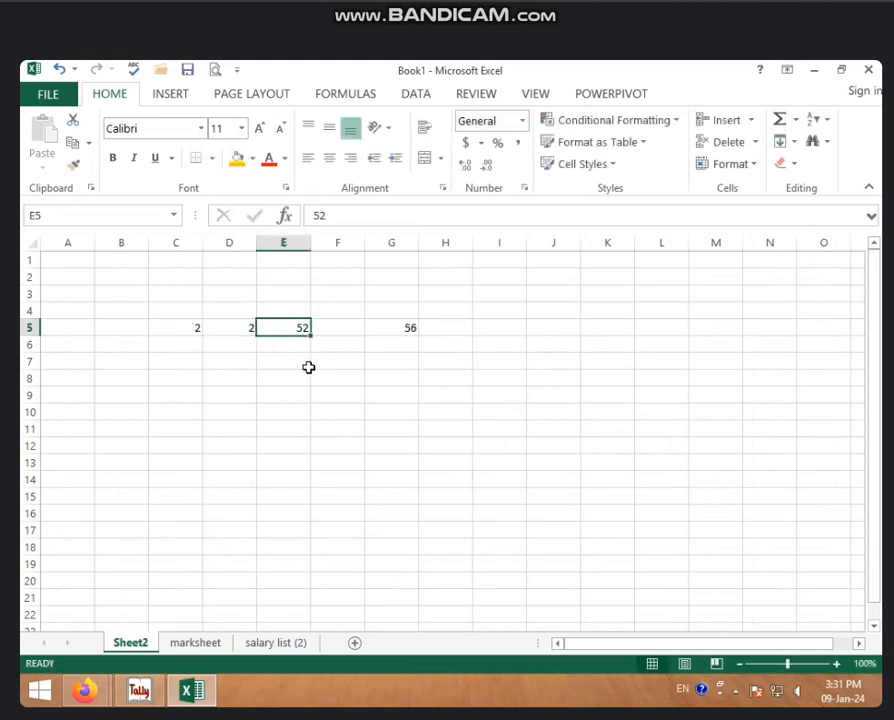
text(2)
click(350, 332)
text(2)
key(Return)
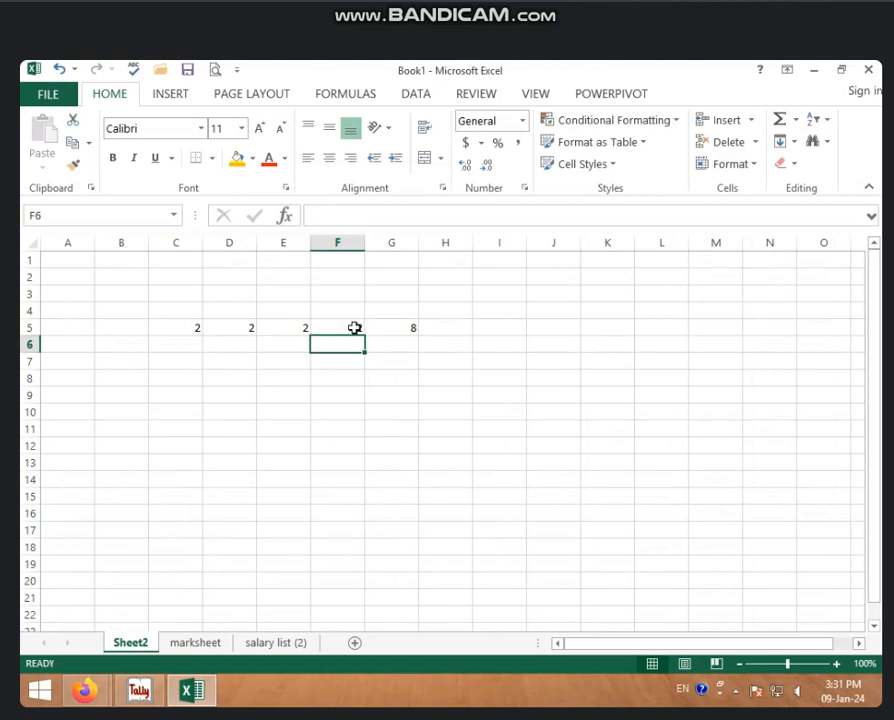
click(402, 329)
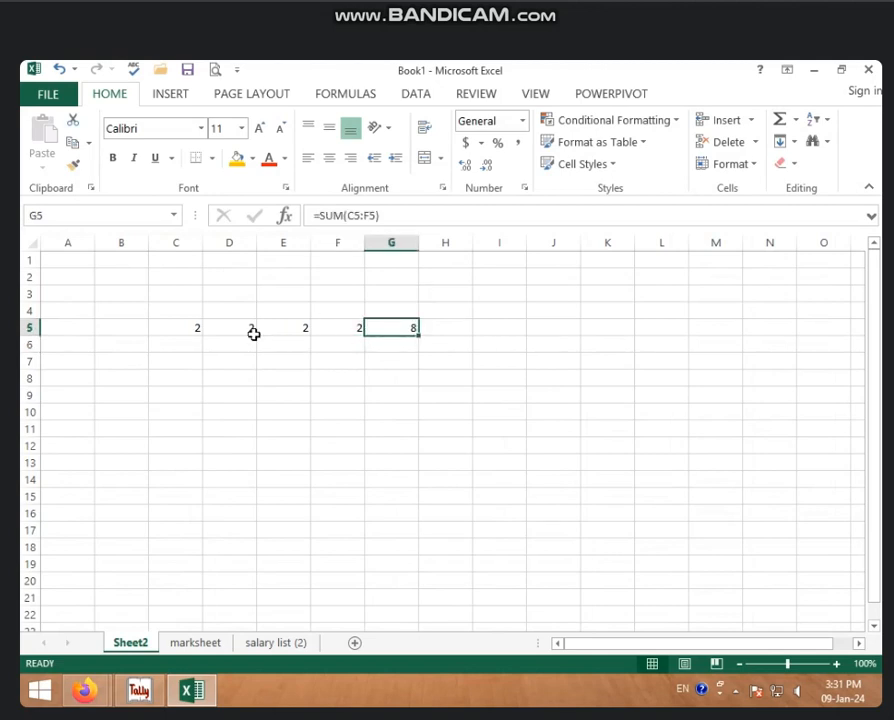
drag(272, 328, 402, 330)
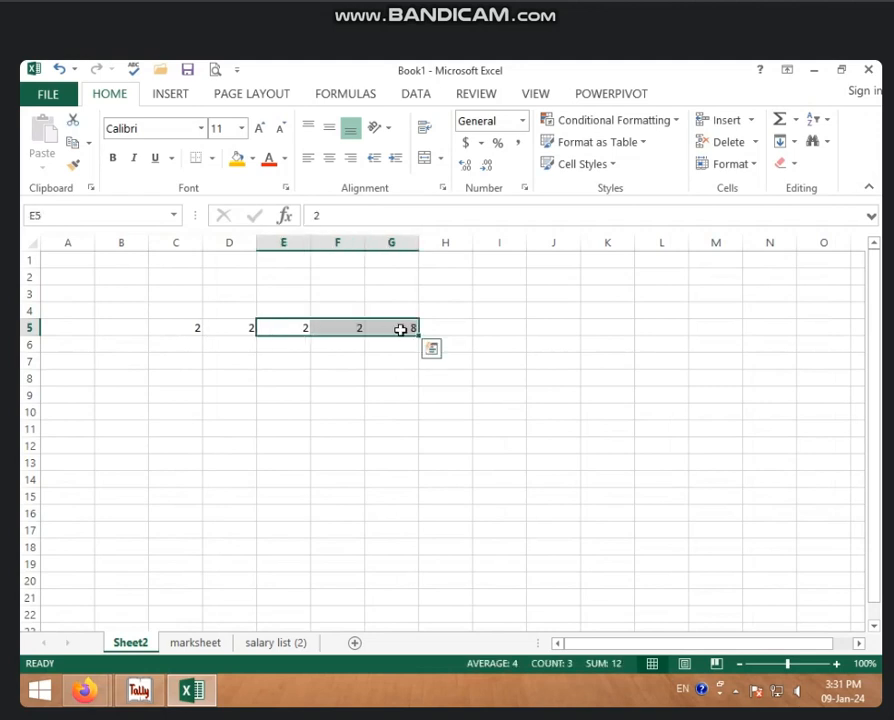
click(402, 331)
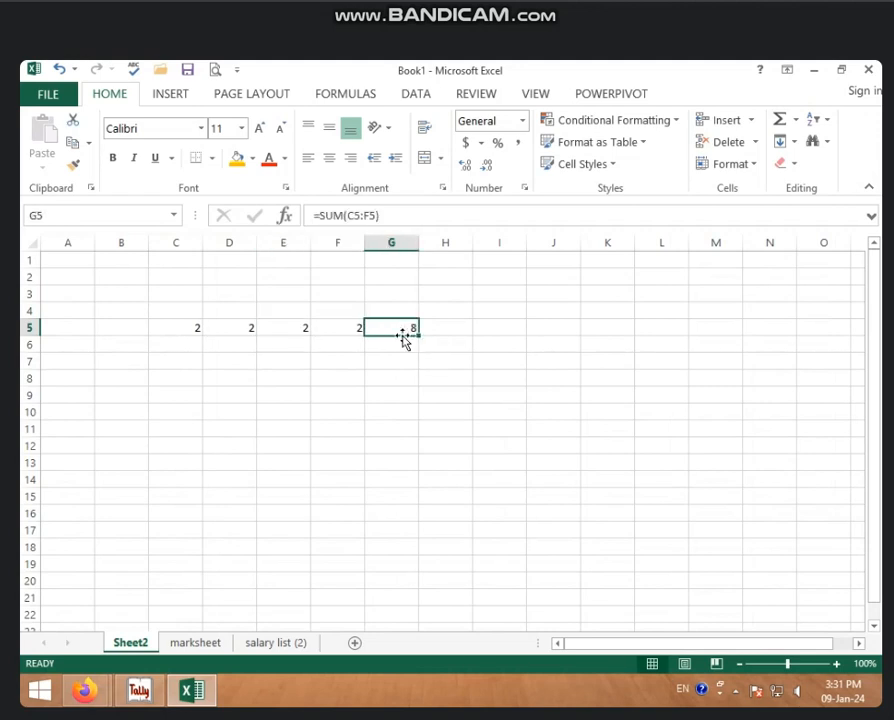
click(336, 382)
click(409, 328)
Return to the marksheet worksheet and reapply AutoSum to the range C8:F20 for the column totals in row 21
click(210, 645)
click(322, 503)
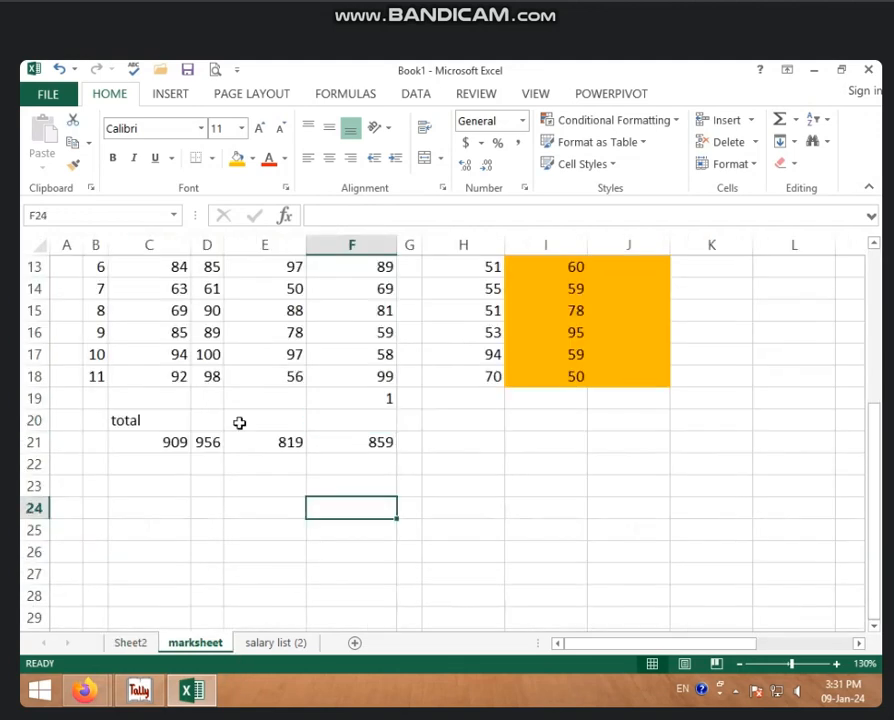
scroll(344, 384, up, 3)
drag(350, 353, 364, 578)
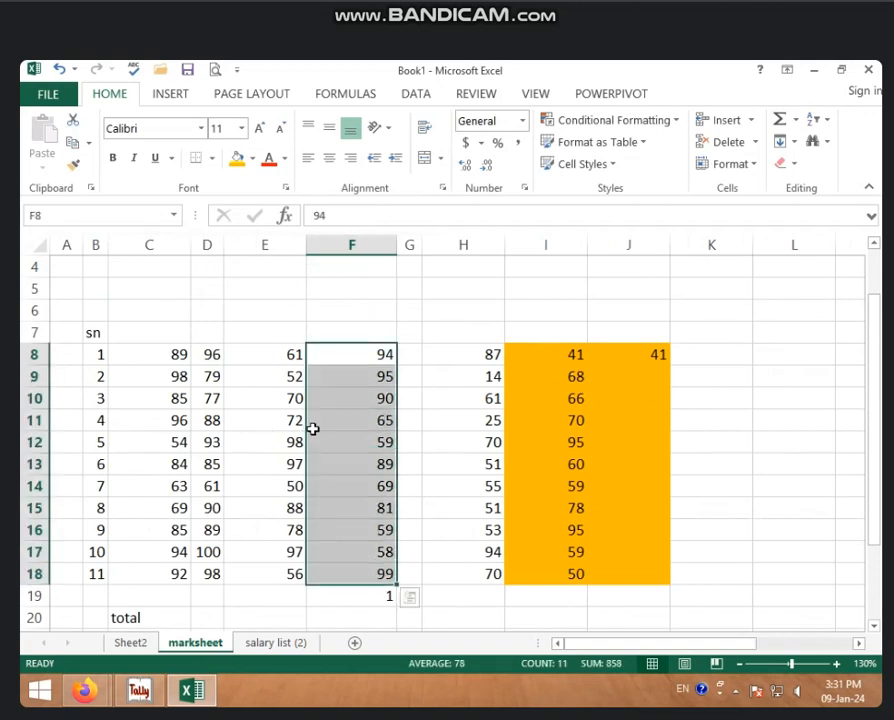
scroll(313, 428, down, 2)
scroll(230, 384, up, 2)
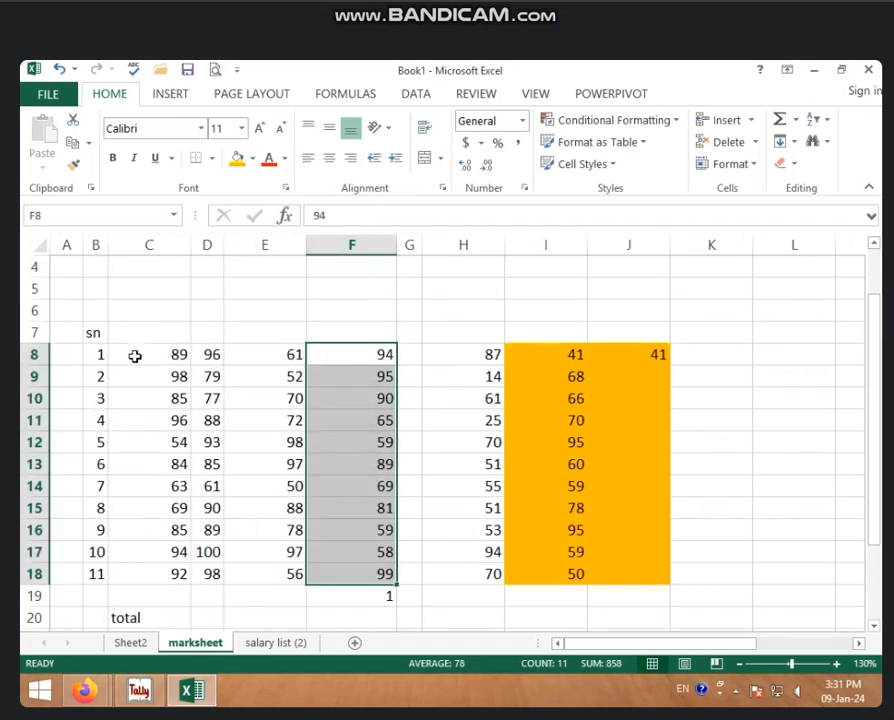
drag(135, 355, 370, 622)
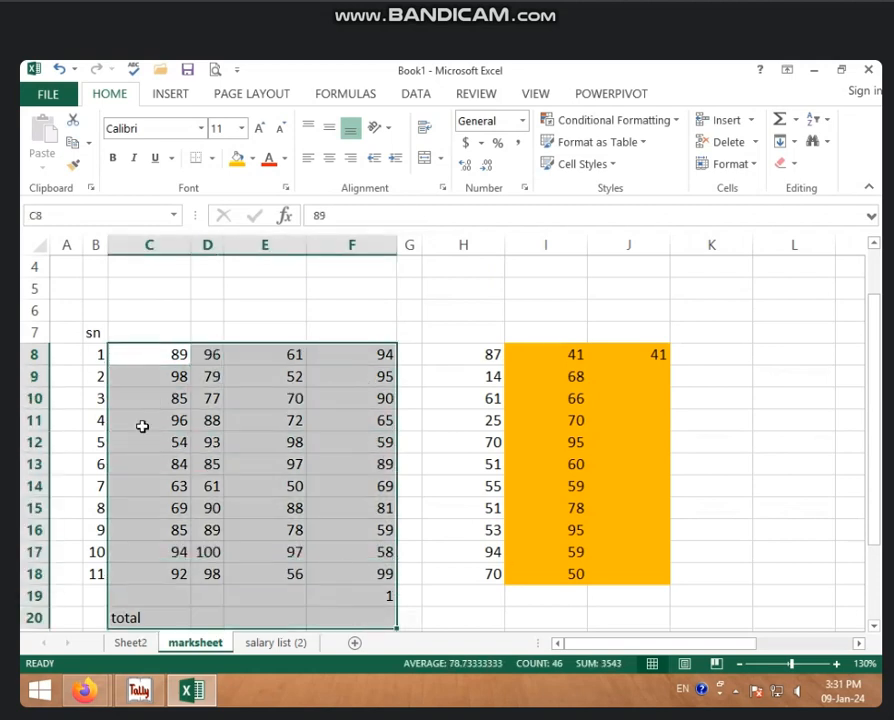
click(780, 120)
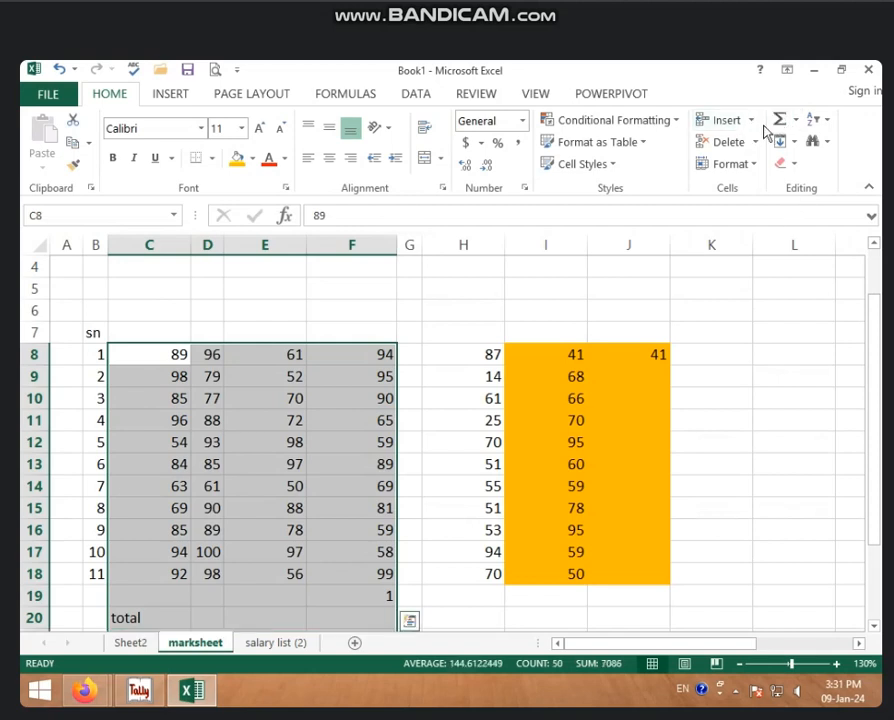
scroll(330, 514, down, 3)
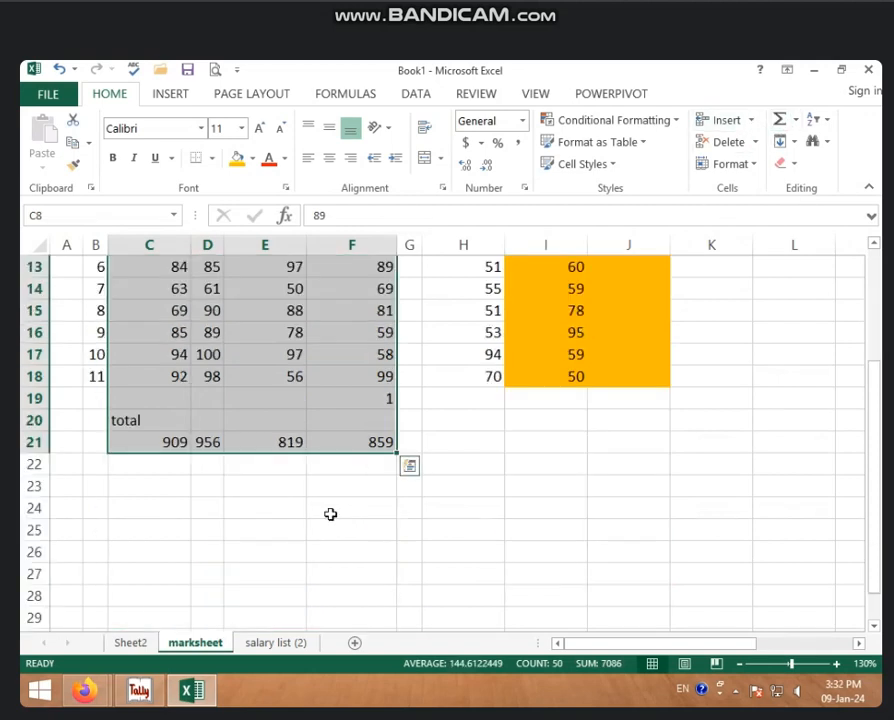
scroll(330, 514, down, 1)
click(158, 372)
click(160, 336)
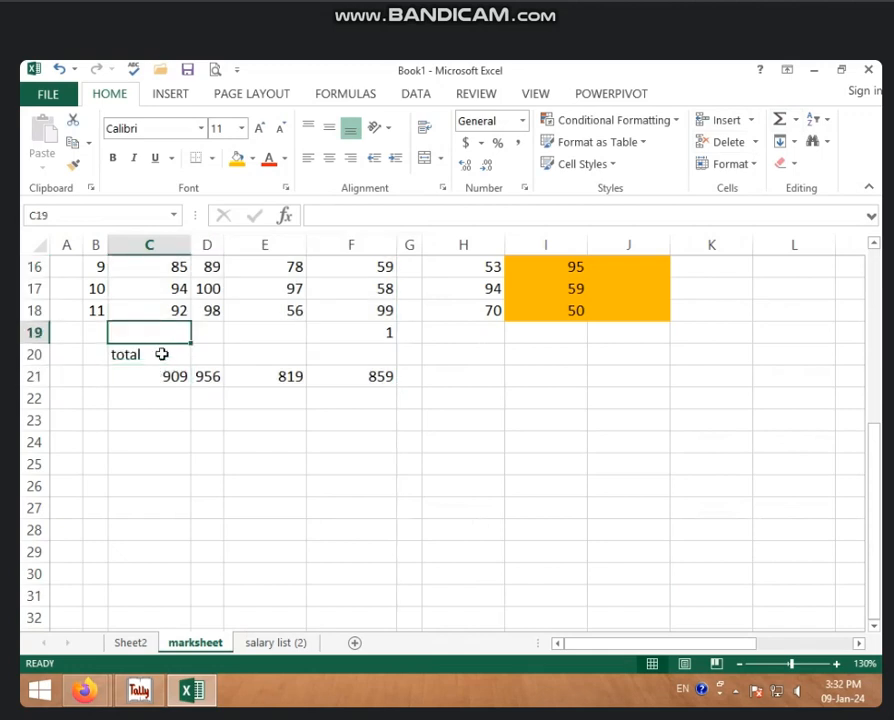
scroll(161, 354, up, 3)
drag(150, 292, 358, 529)
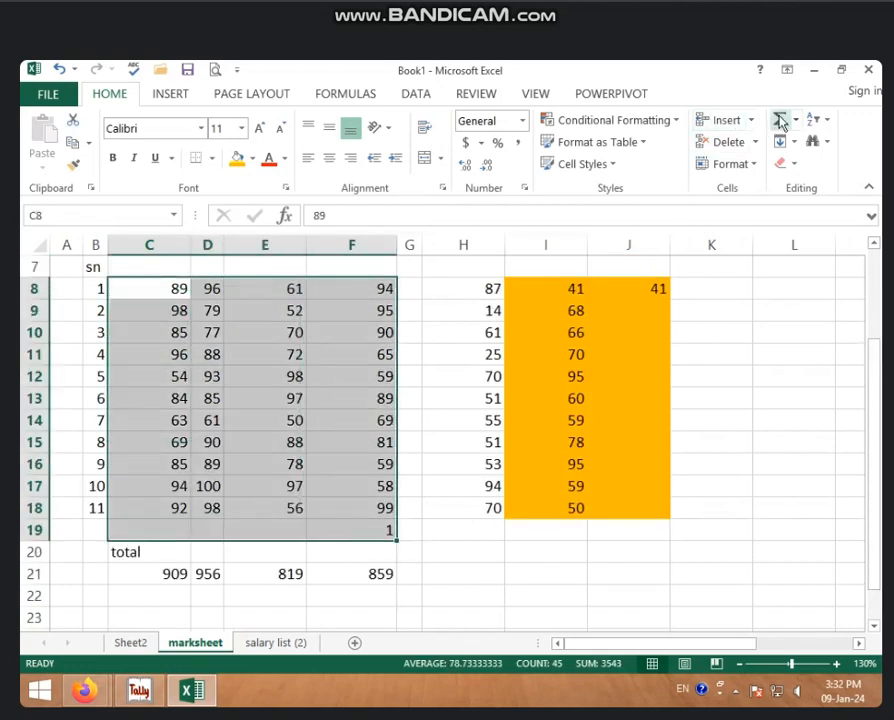
key(shift+Down)
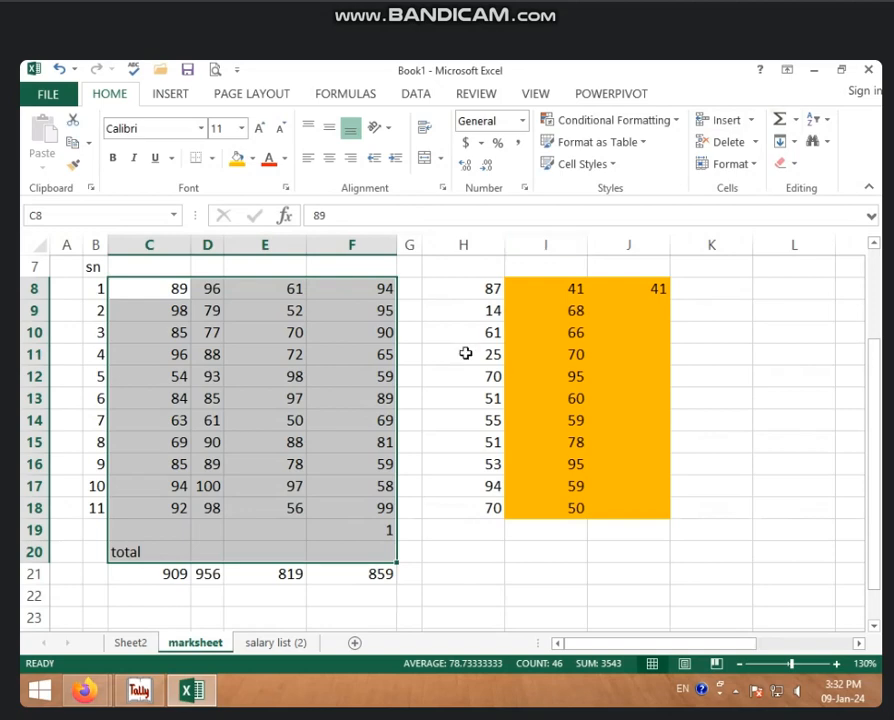
click(354, 374)
Add row totals in column K for rows 8 to 18 with AutoSum over C8:K18, and select C8:K8 to check the first row
click(184, 291)
drag(182, 290, 483, 510)
drag(150, 290, 711, 498)
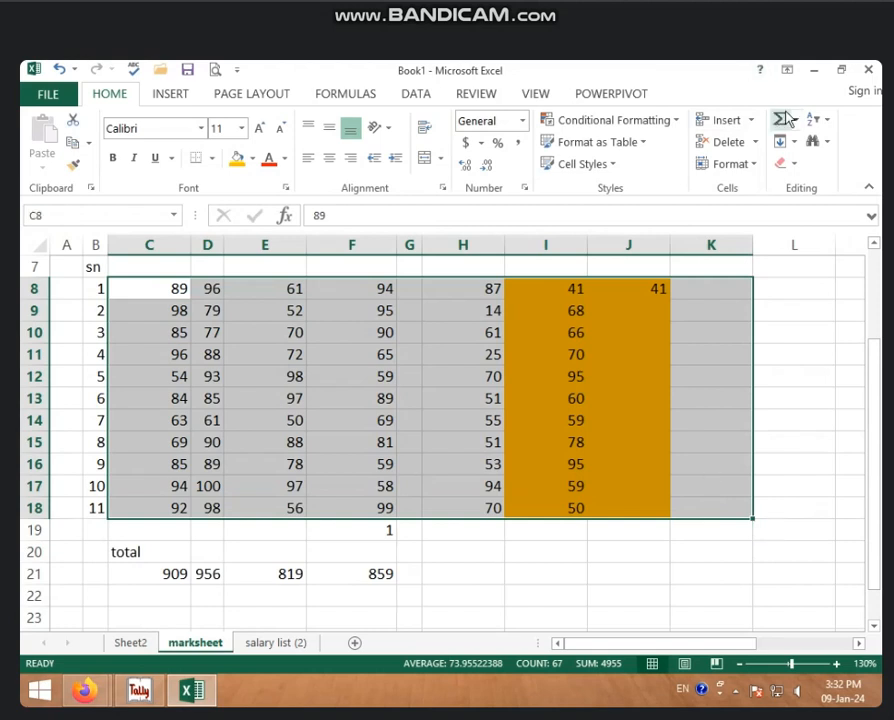
click(786, 117)
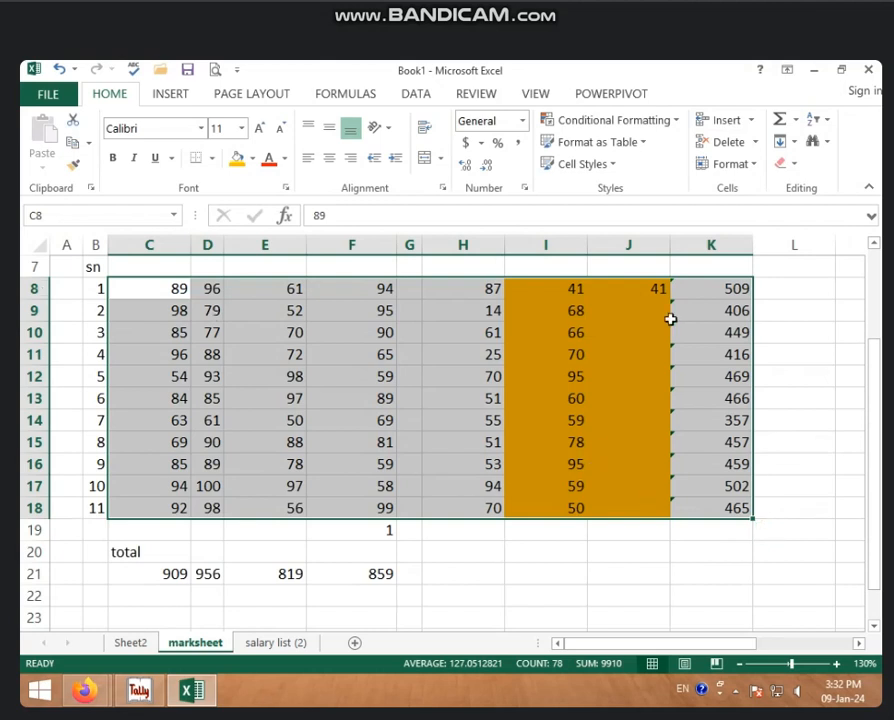
click(238, 378)
drag(156, 290, 740, 290)
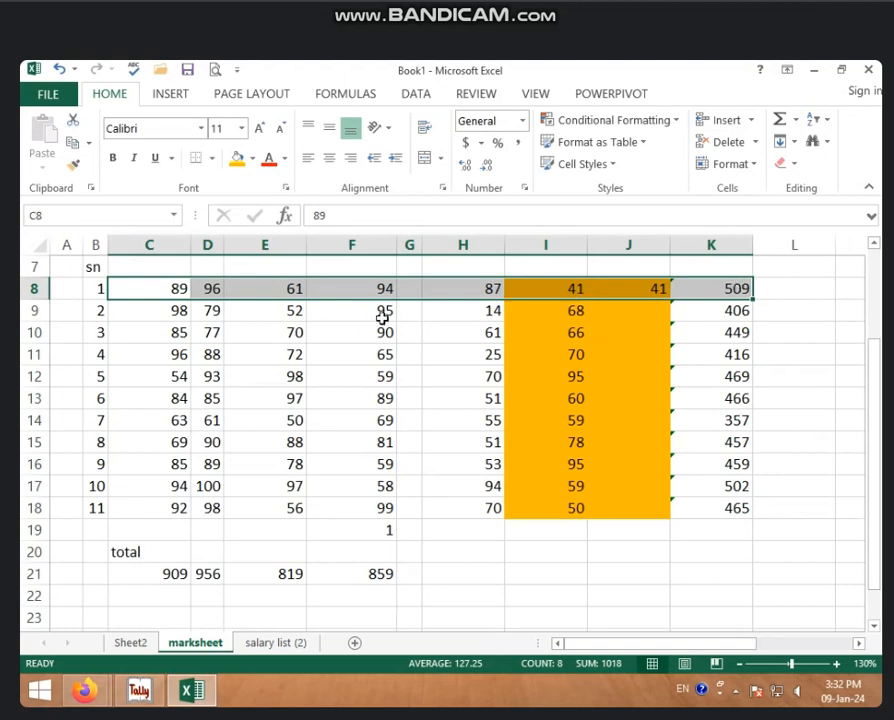
Clear the row totals from column K in the range K8:K19
click(729, 315)
click(700, 392)
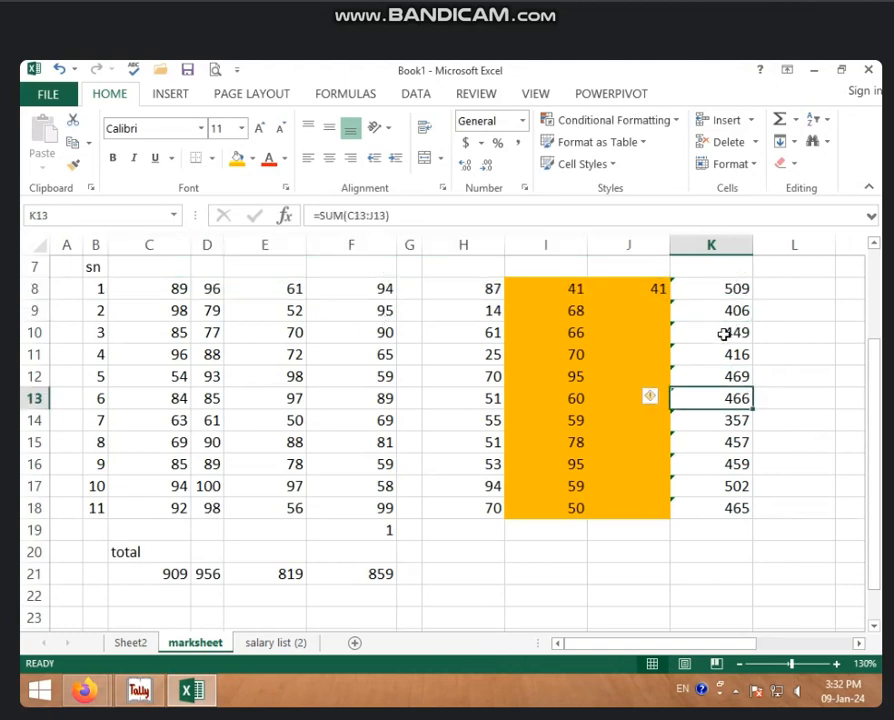
drag(720, 297, 748, 521)
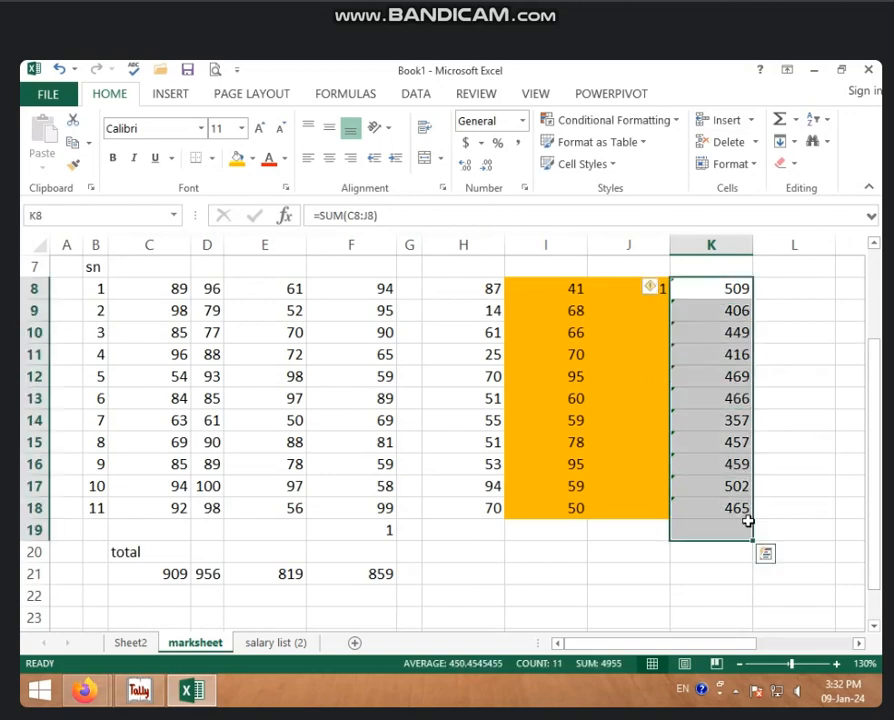
key(Delete)
click(550, 400)
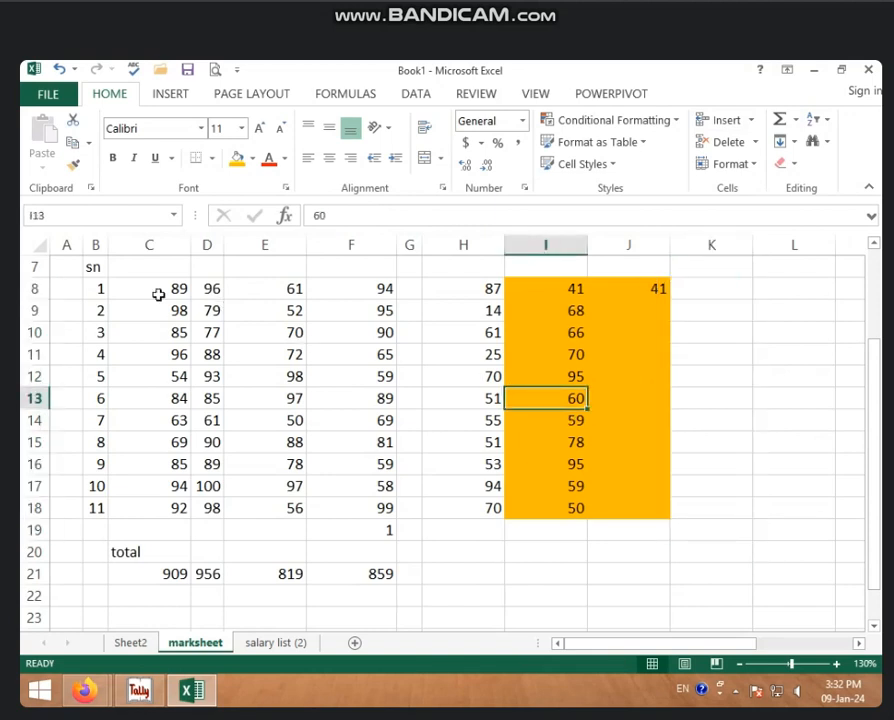
Total the first marksheet row into K8 with AutoSum over C8:K8, and fill the formula down to K19
drag(158, 294, 710, 284)
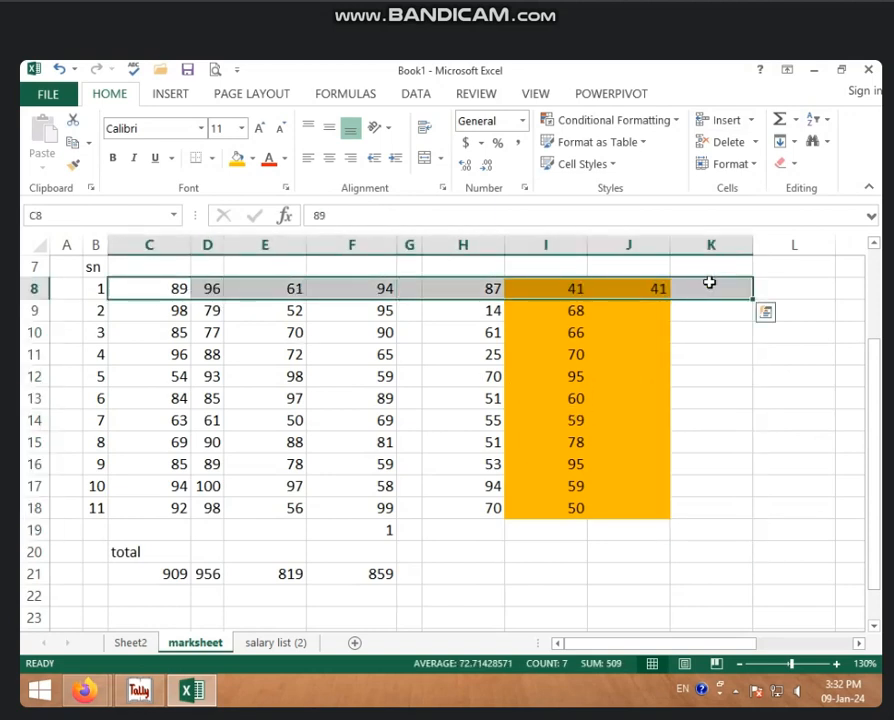
click(779, 121)
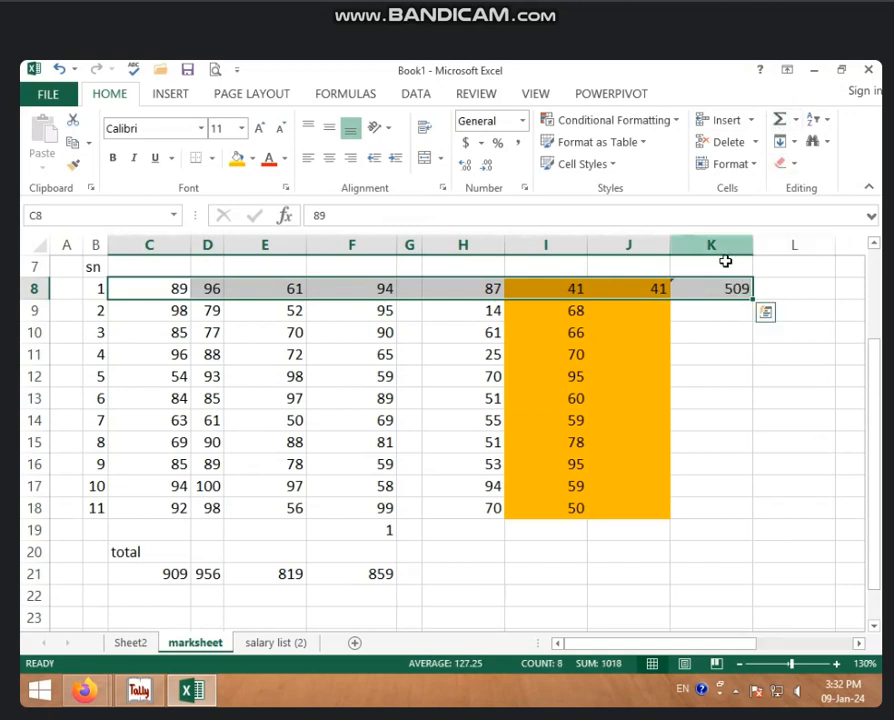
click(706, 294)
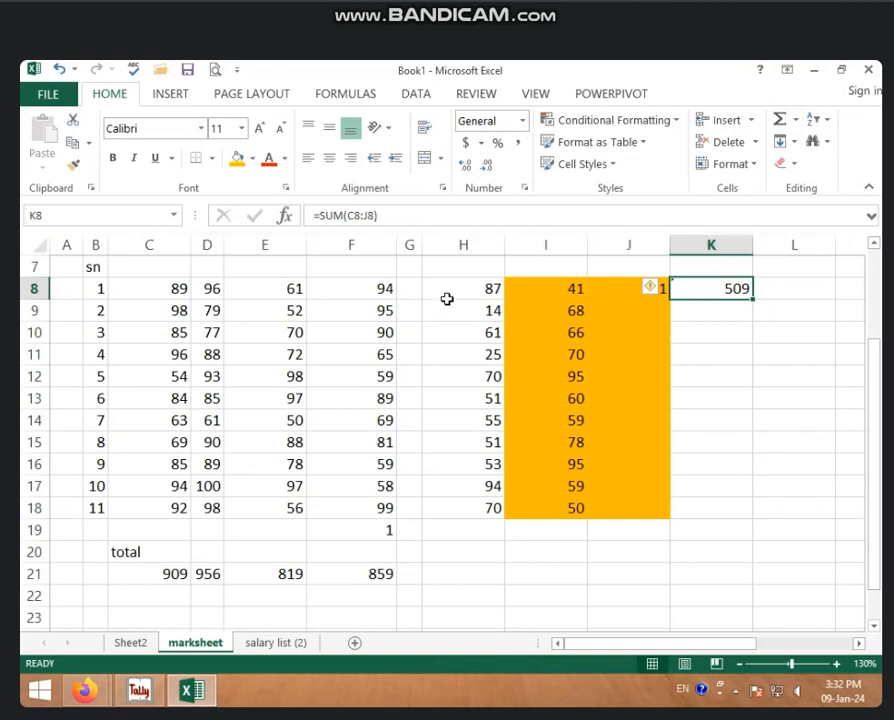
click(485, 291)
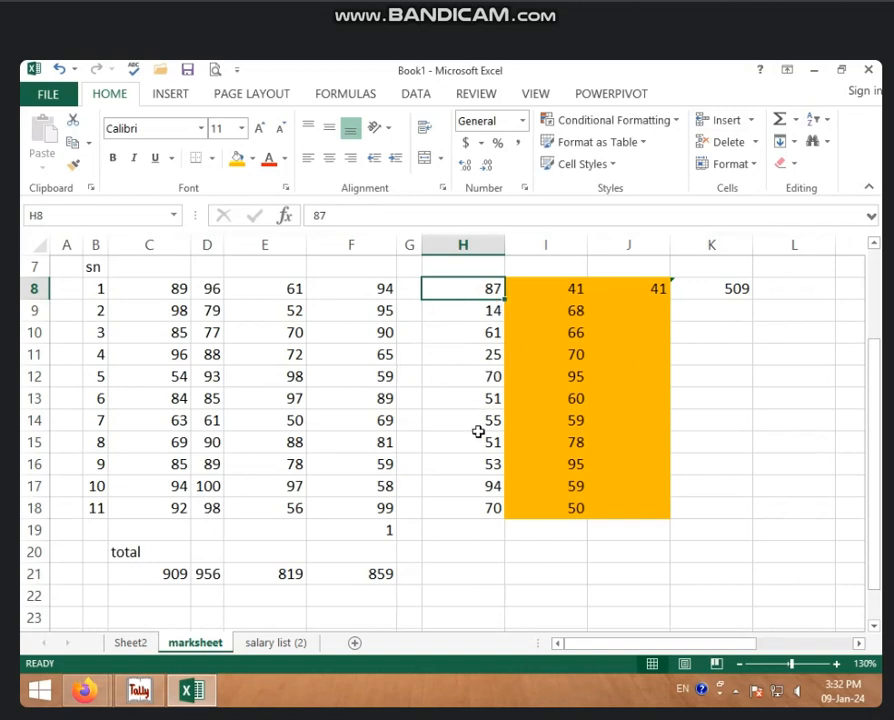
click(748, 289)
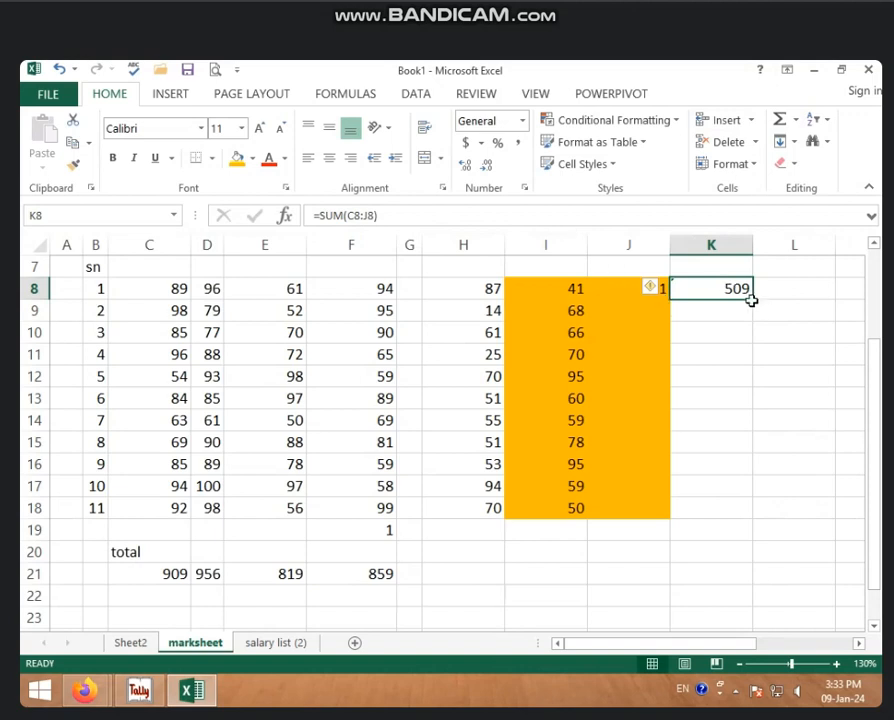
drag(752, 299, 754, 524)
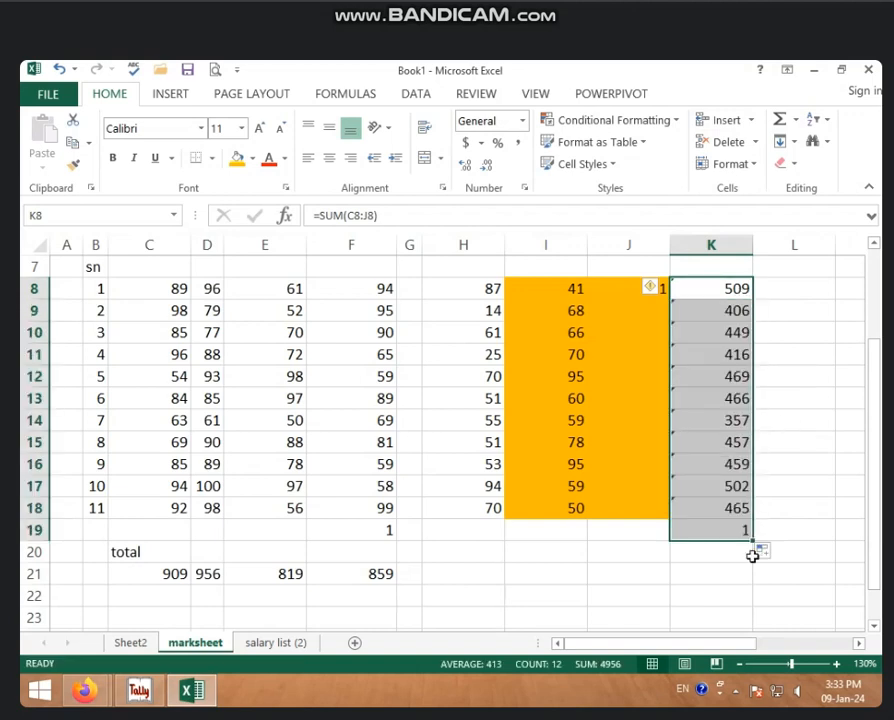
Set the mark in cell F9 to 20 to test the row and column totals
click(380, 312)
text(20)
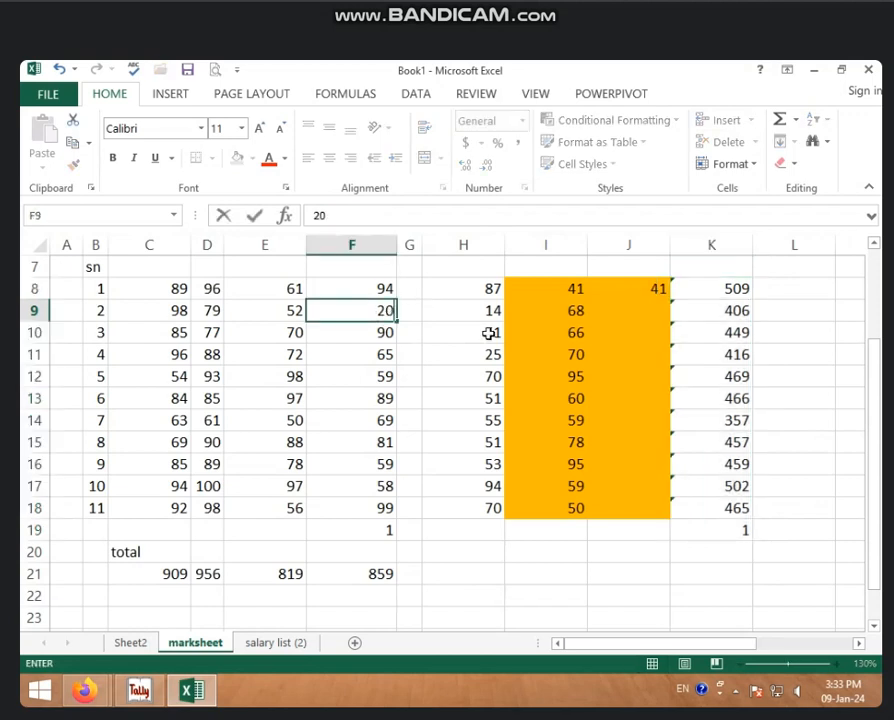
key(Return)
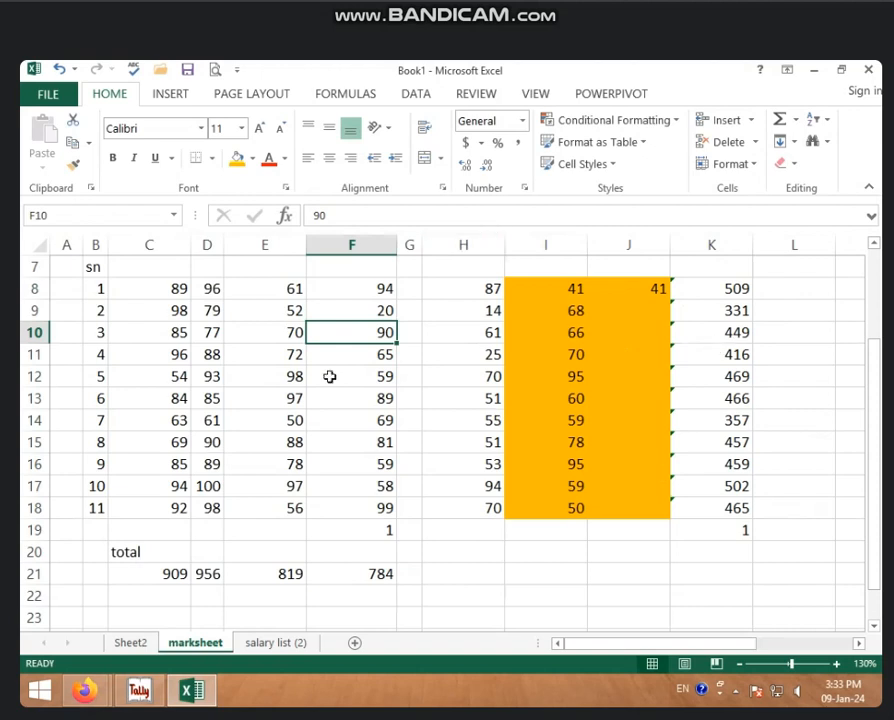
Examine the sum formula in K8 and the cells C8 to J8 that its range covers
click(722, 297)
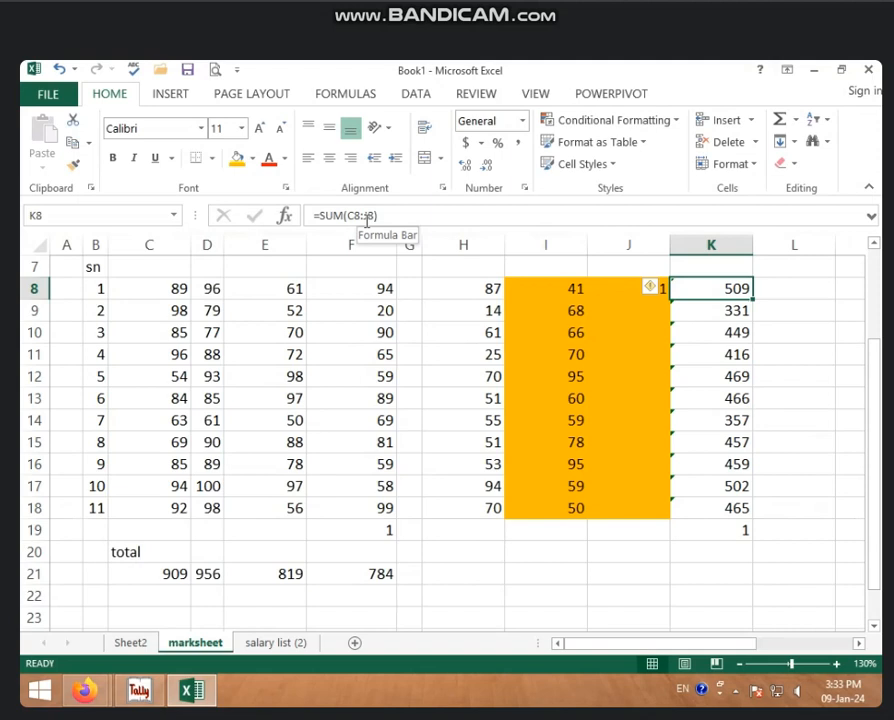
click(512, 398)
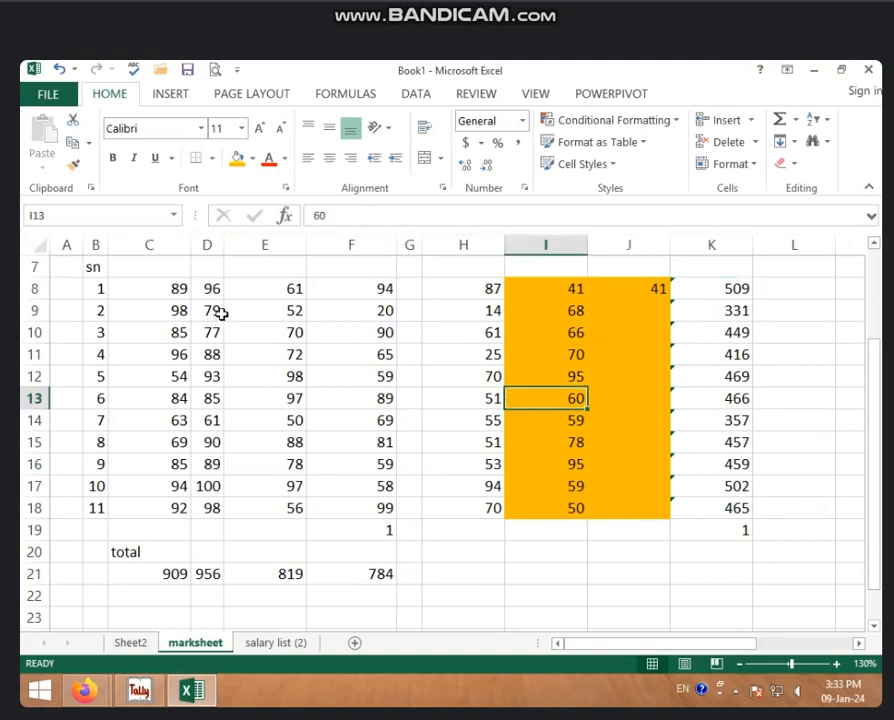
click(164, 288)
click(487, 289)
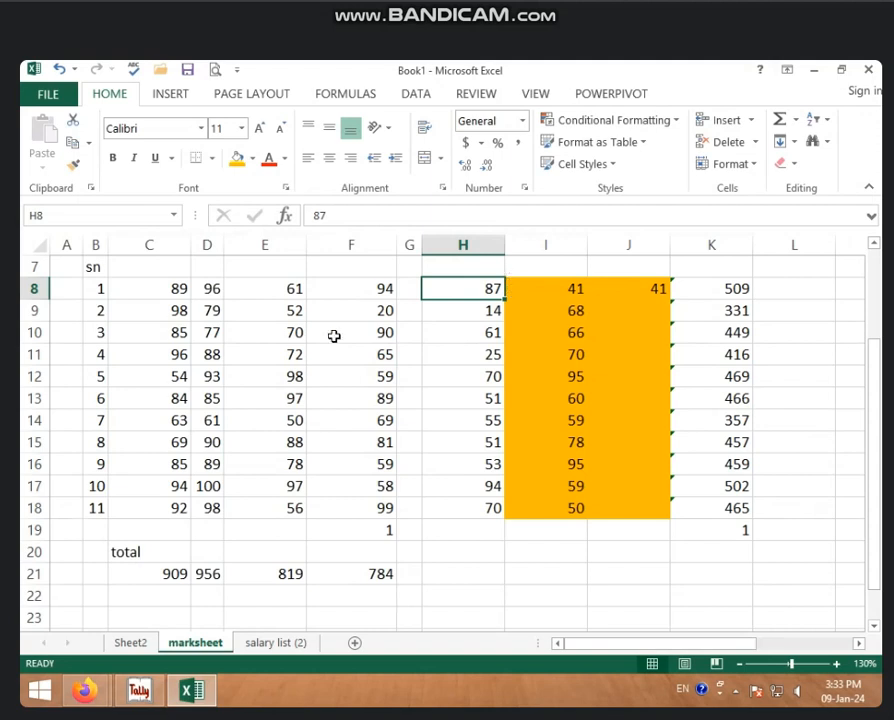
click(161, 291)
click(640, 290)
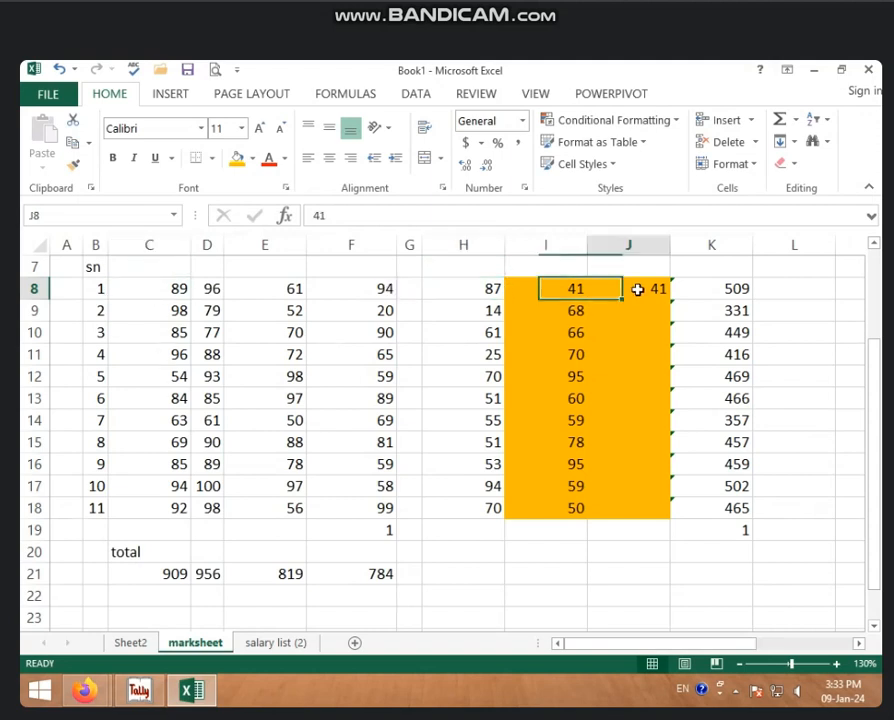
click(745, 293)
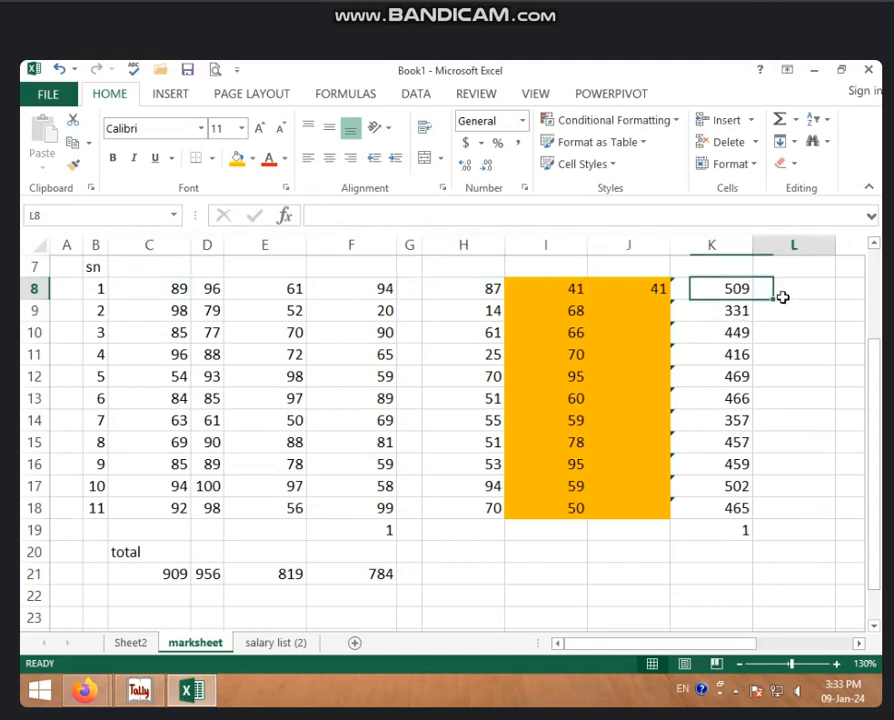
click(783, 294)
Enter the range reference =c8:i18 without a function in cell I21, and select K9 to compare its formula
click(536, 584)
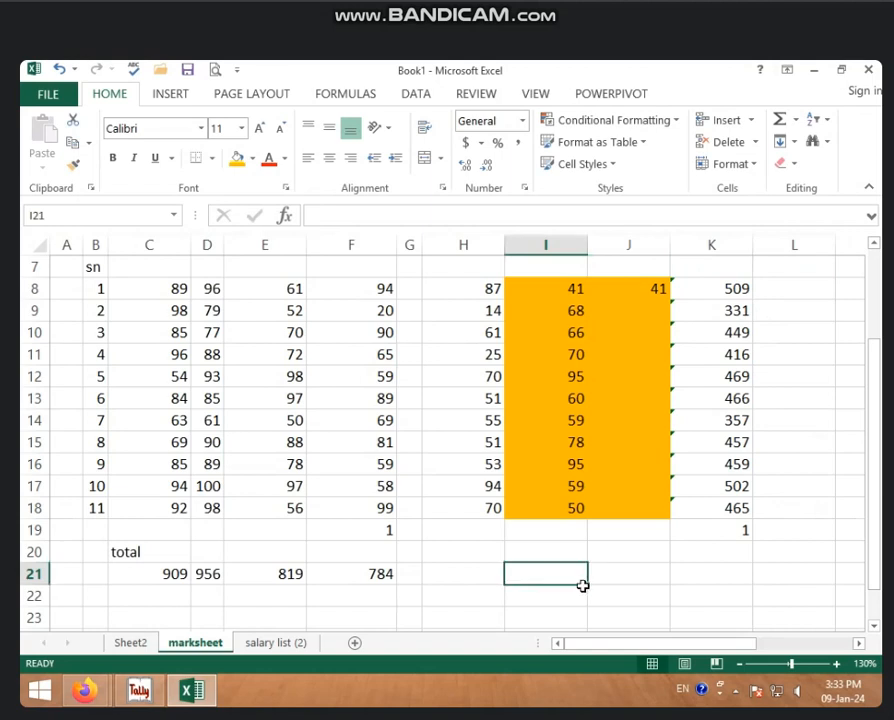
text(=)
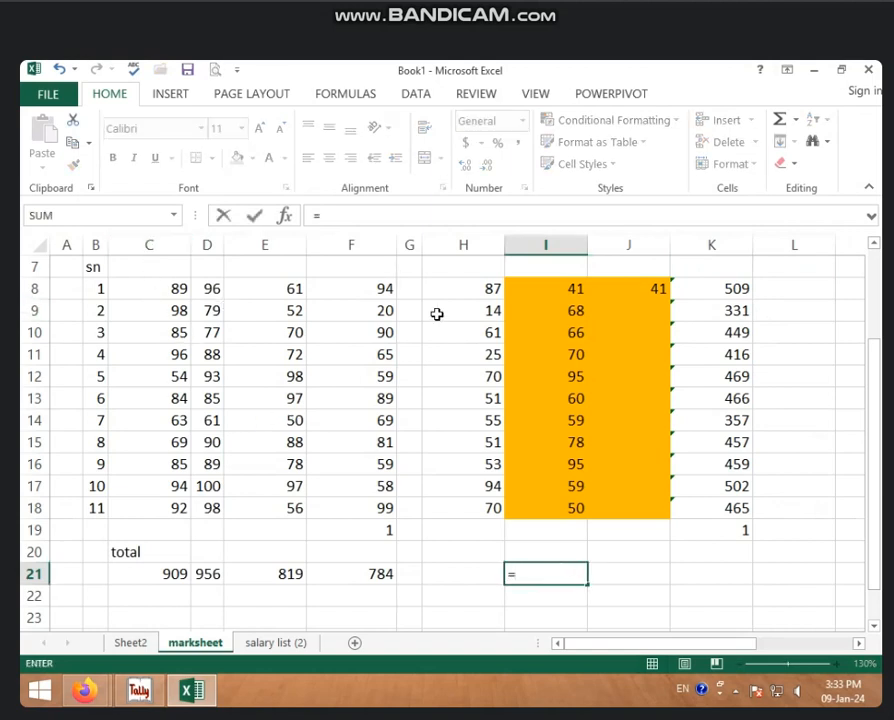
text(c8:)
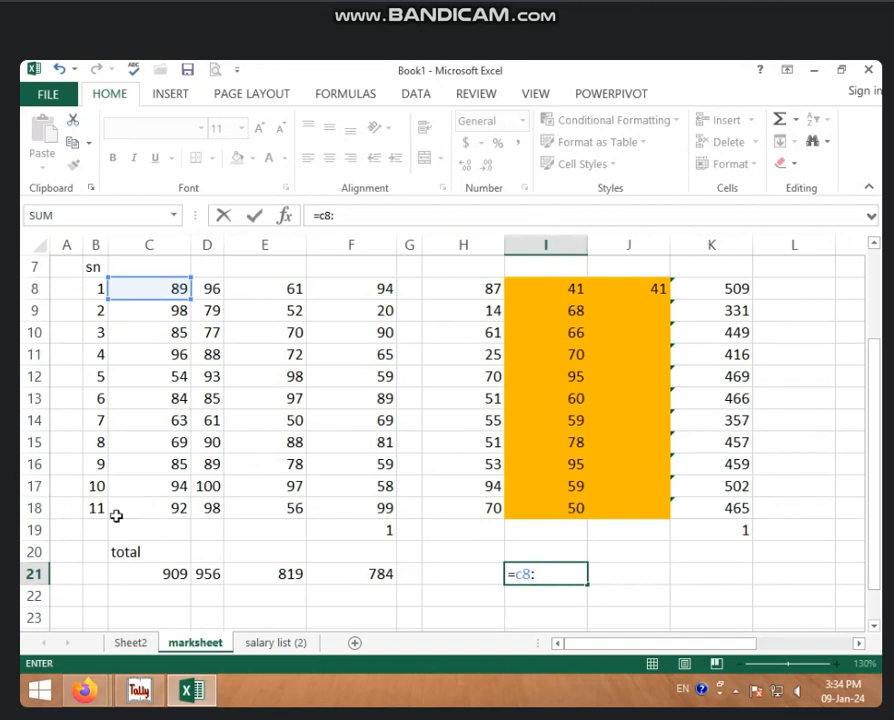
text(i)
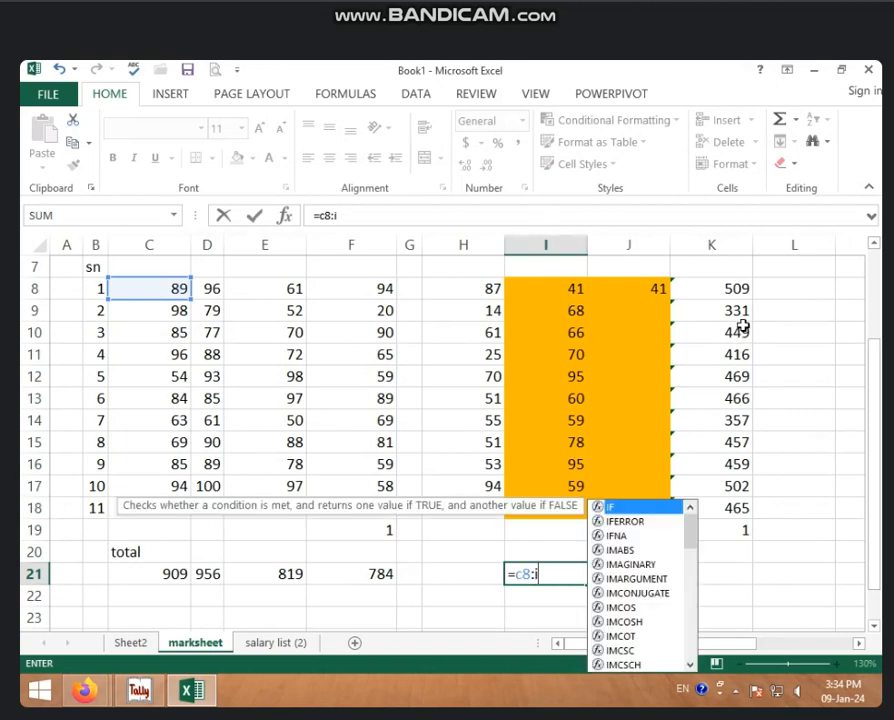
text(18)
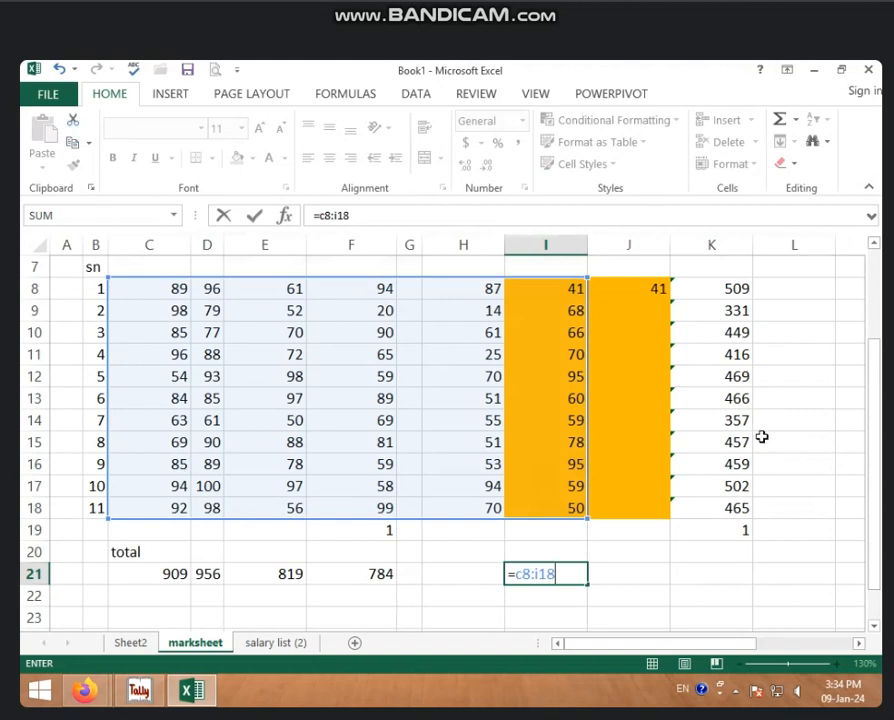
click(706, 317)
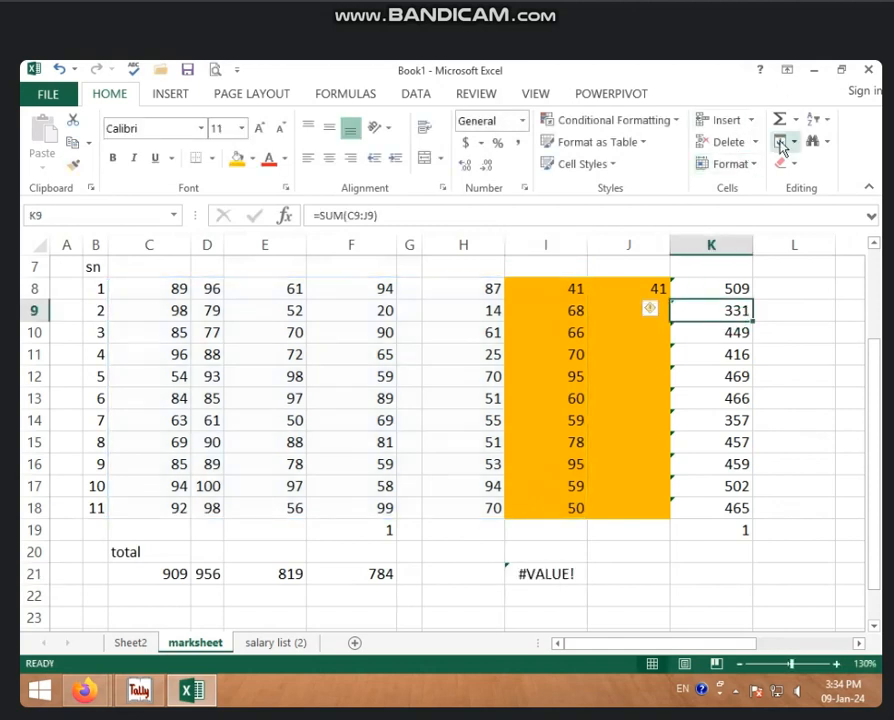